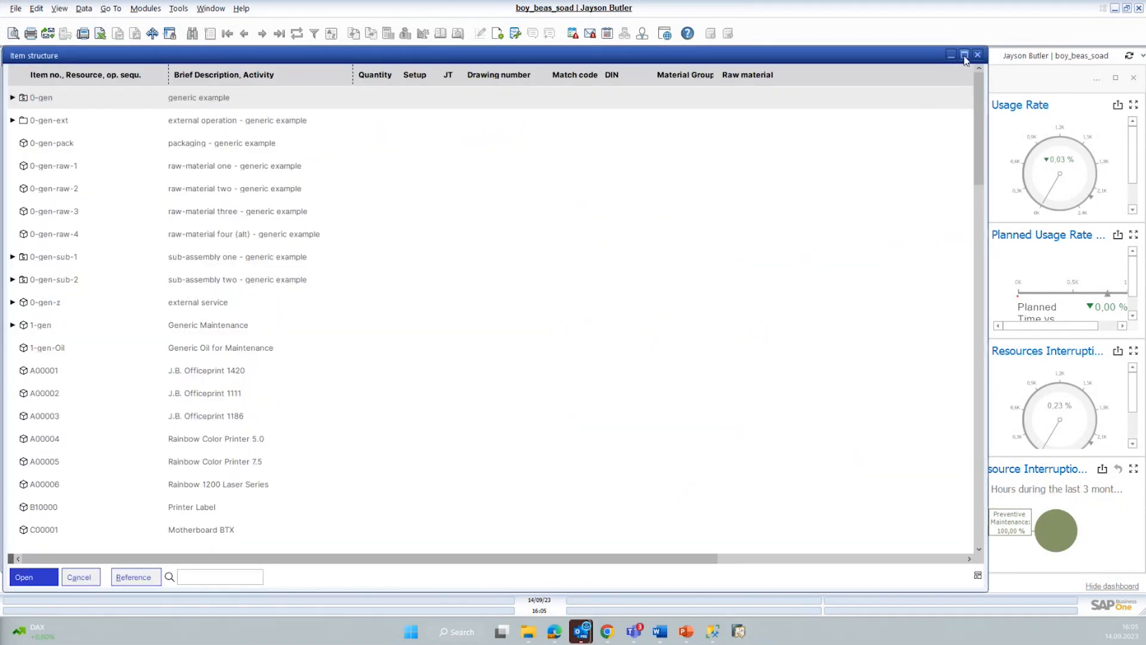
Step: Maximize the Item structure window and expand all levels of item 0-gen
mouse_move(965, 54)
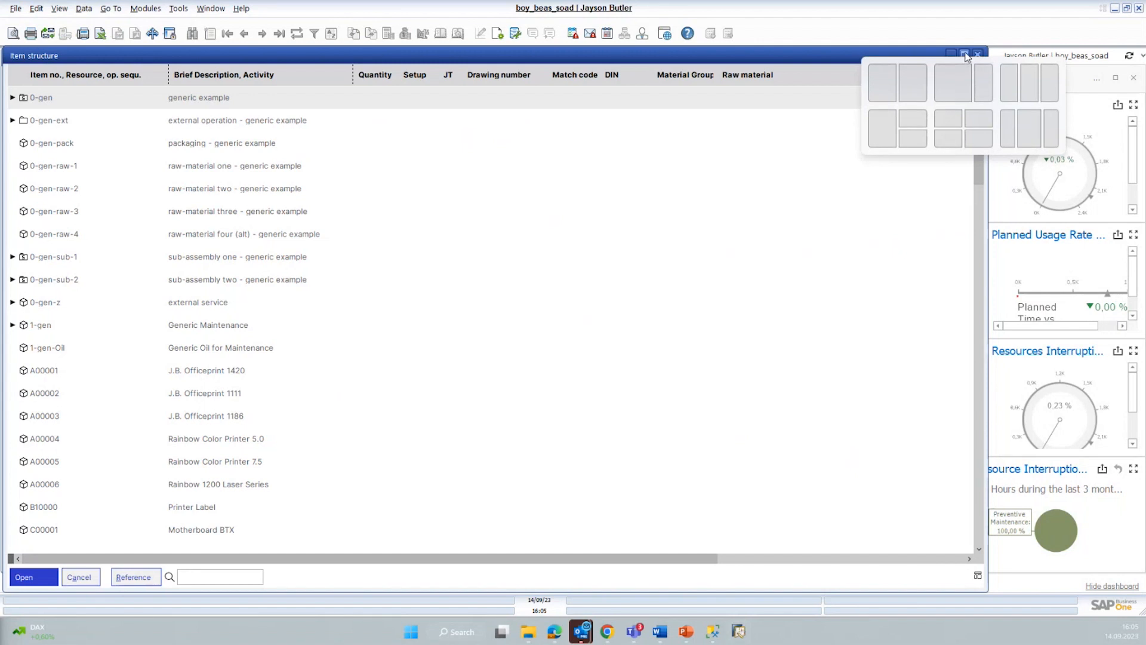
click(966, 54)
click(9, 98)
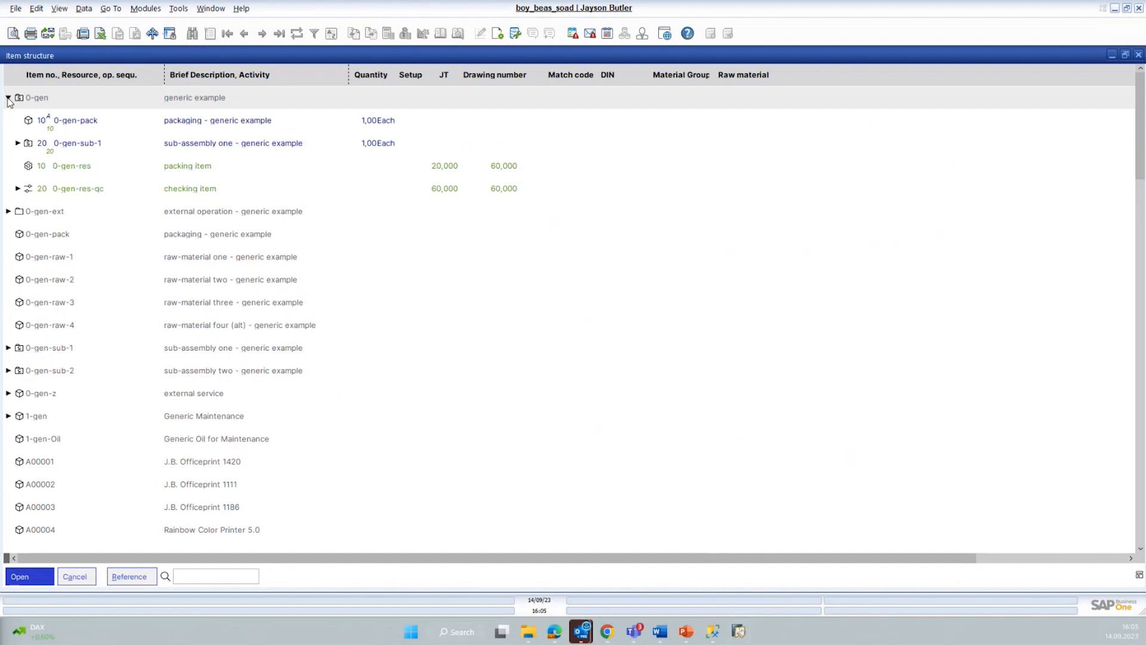
click(8, 98)
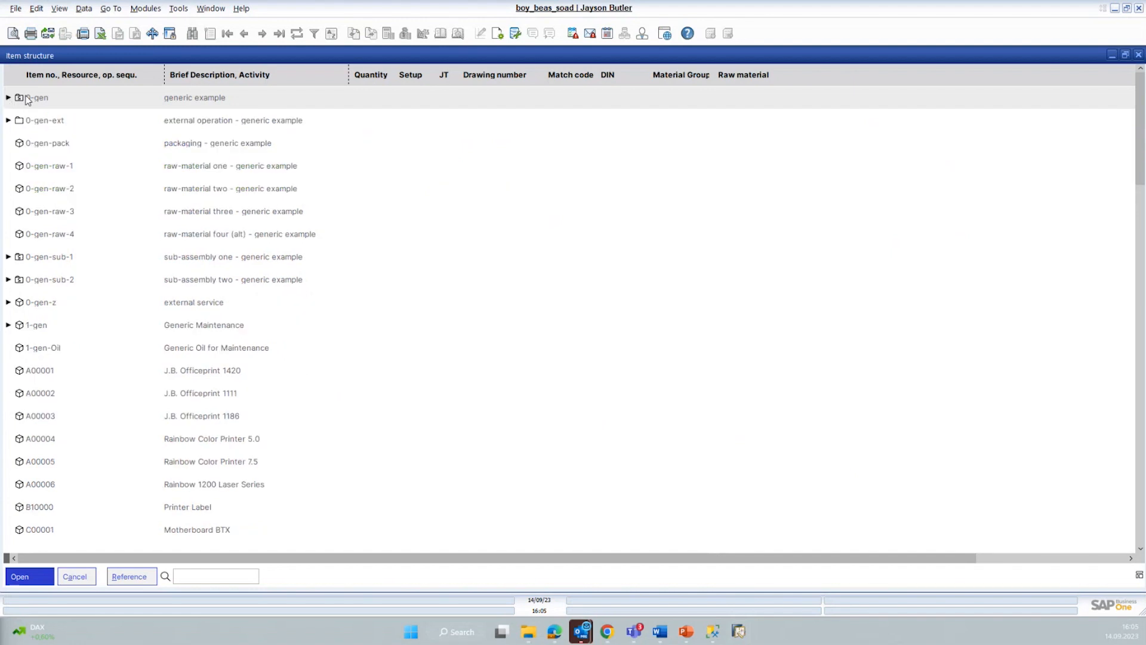
right_click(26, 96)
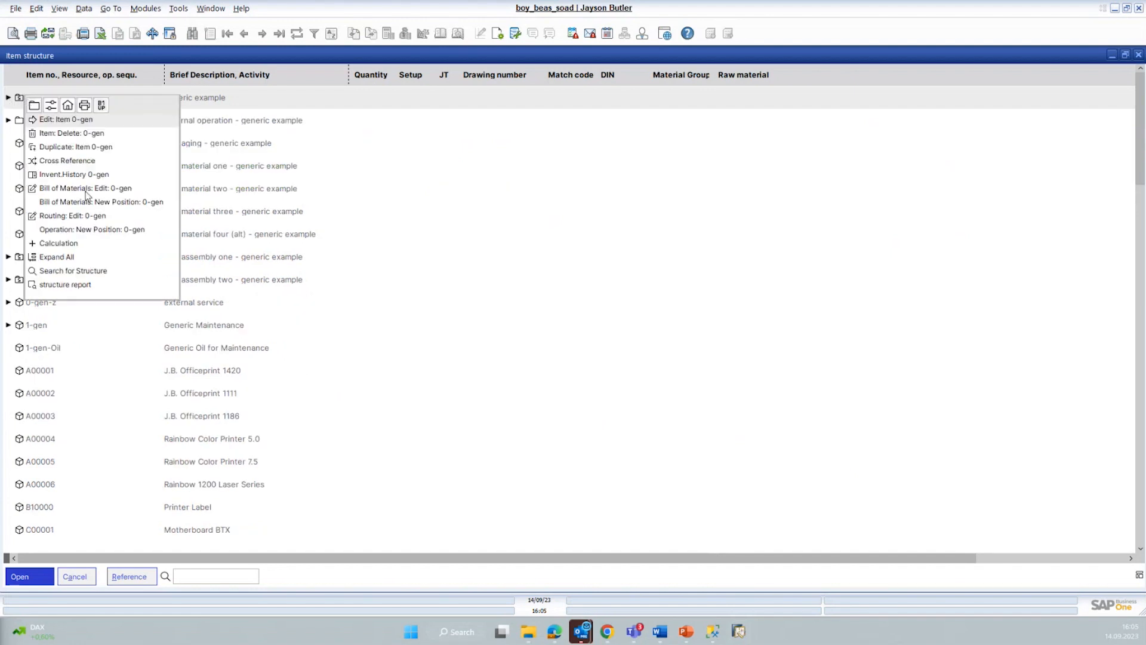
click(70, 258)
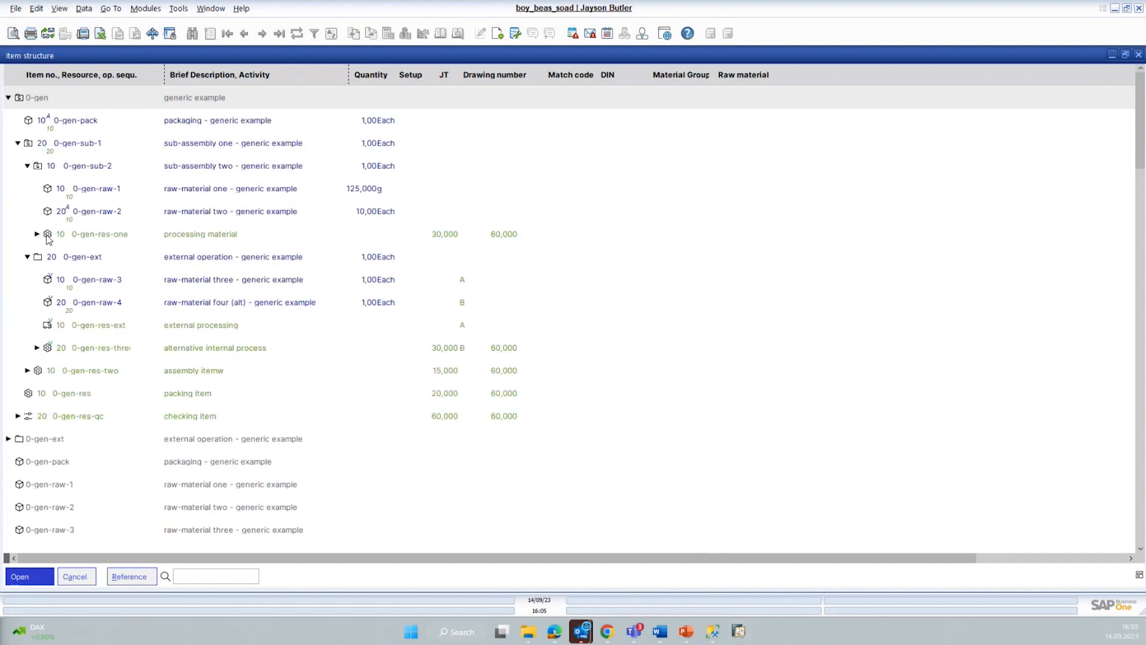
Step: Within 0-gen, expand the processing material, alternative internal process and assembly operations to show their assigned resources
click(36, 234)
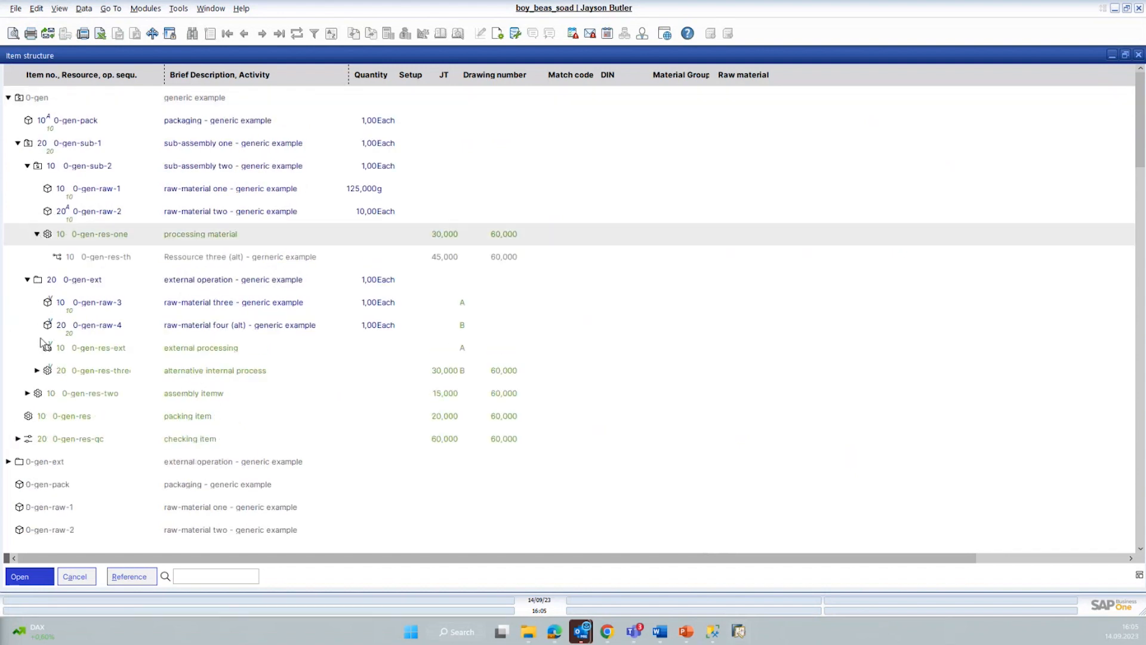
click(36, 370)
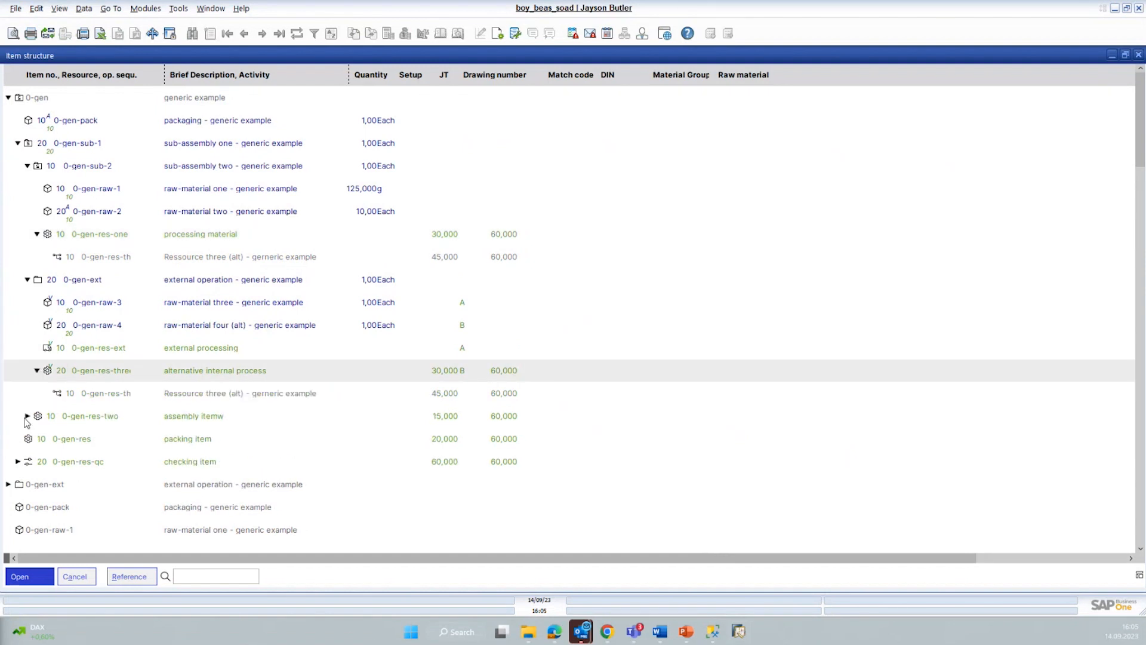
click(27, 416)
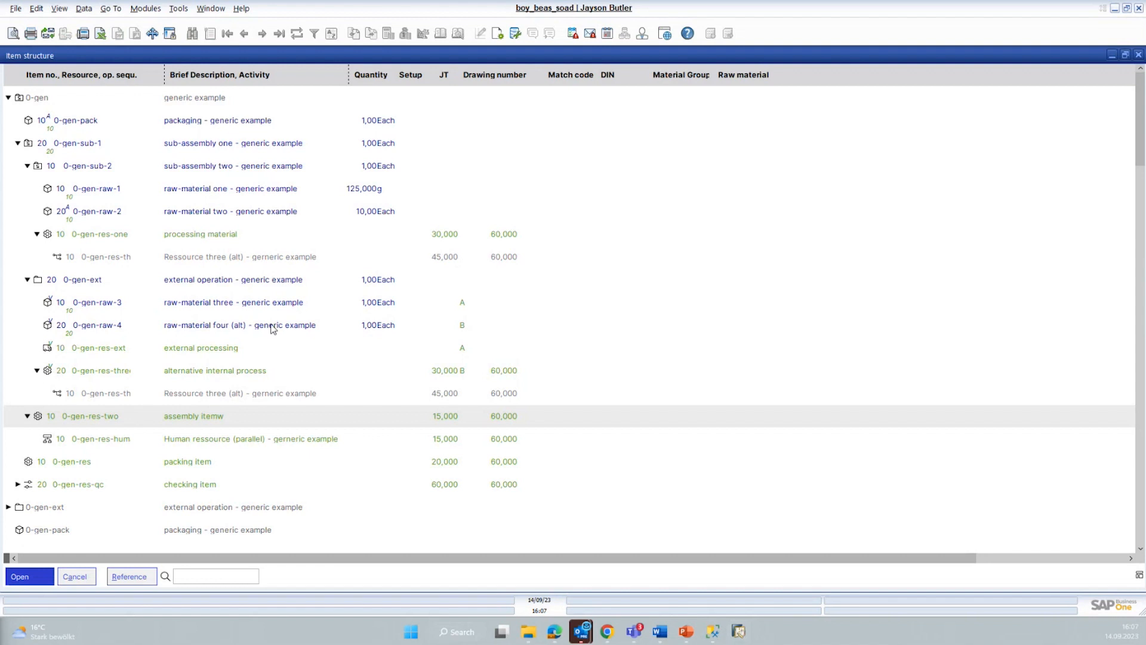
Step: Examine the A and B variant assignments of the raw materials and operations under the external operation item 0-gen-ext
scroll(131, 299, down, 1)
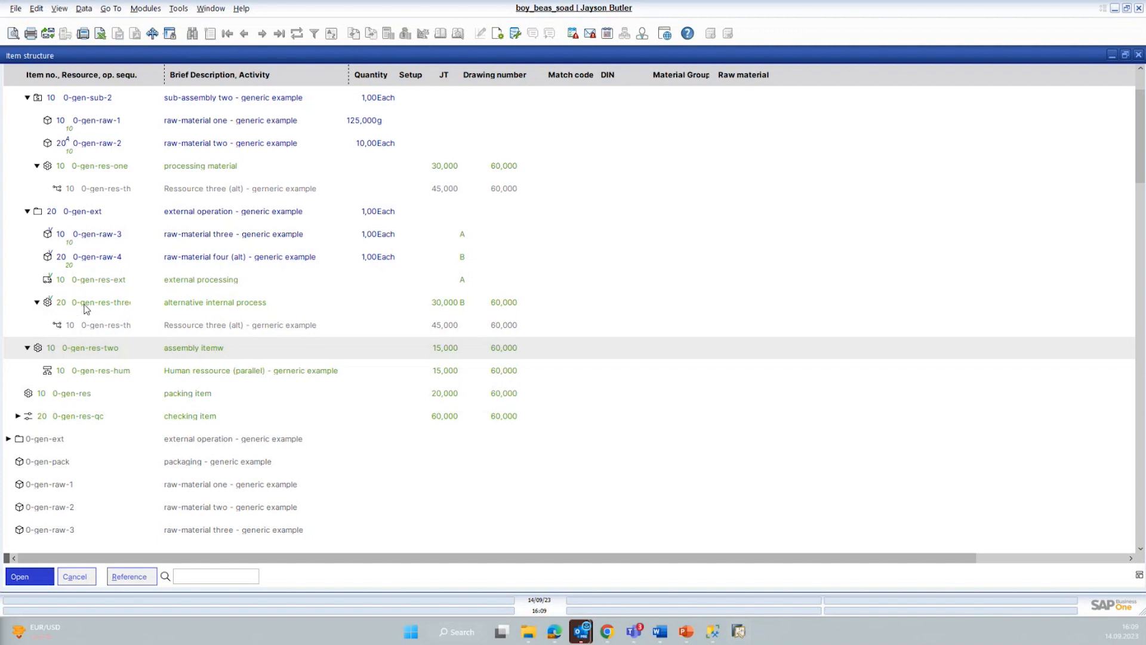
click(105, 308)
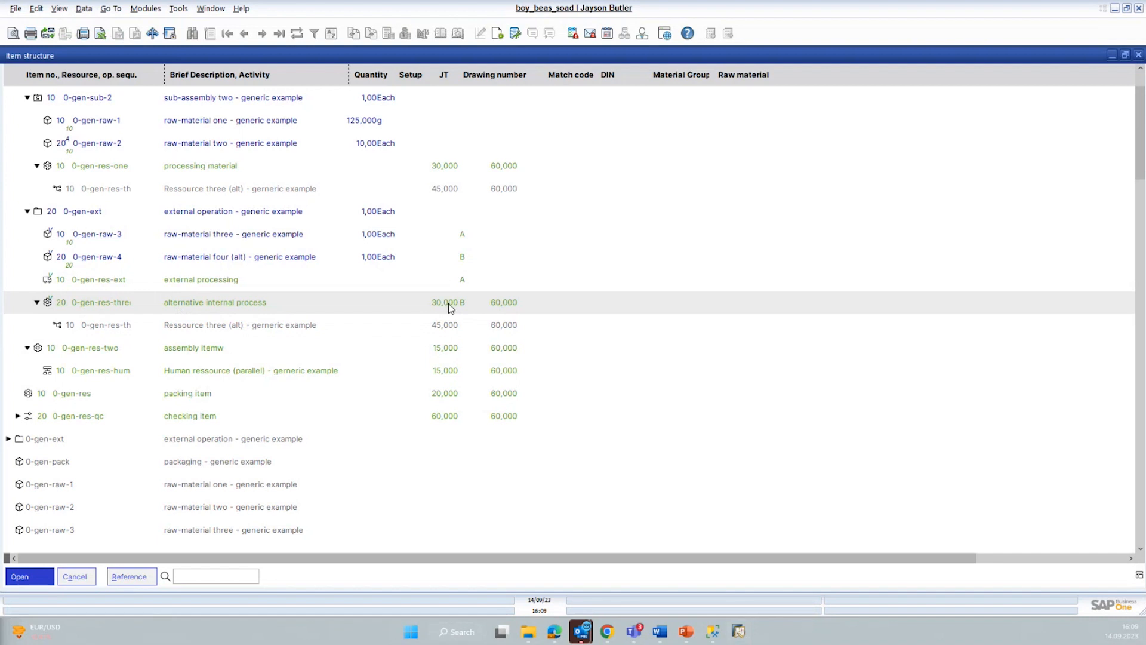
click(469, 237)
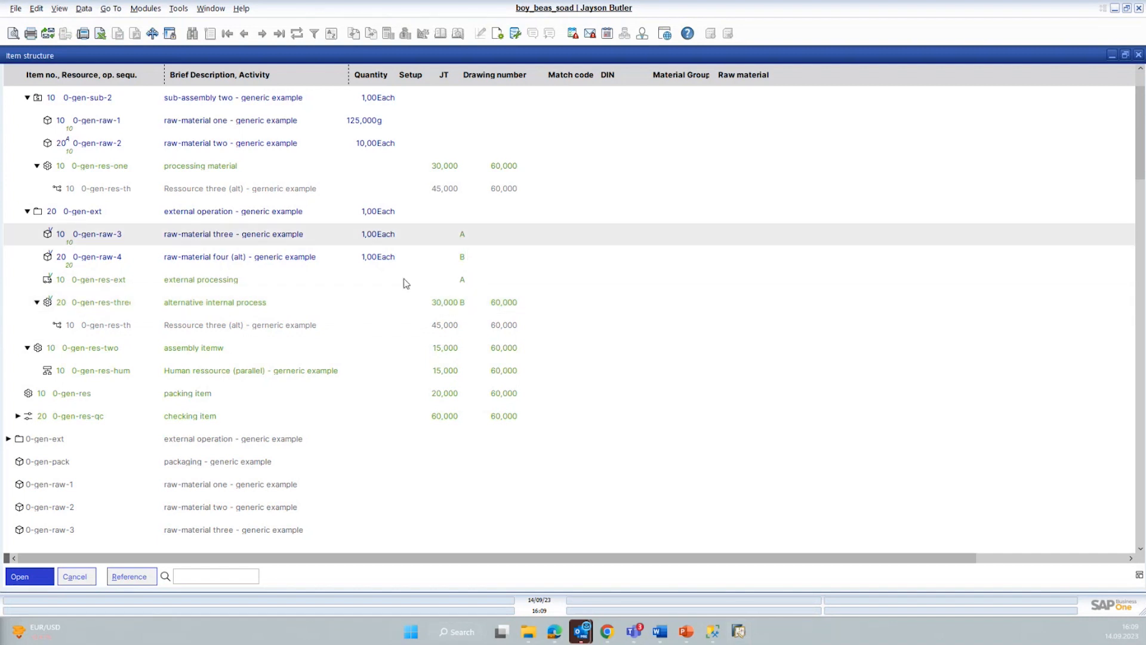
click(228, 306)
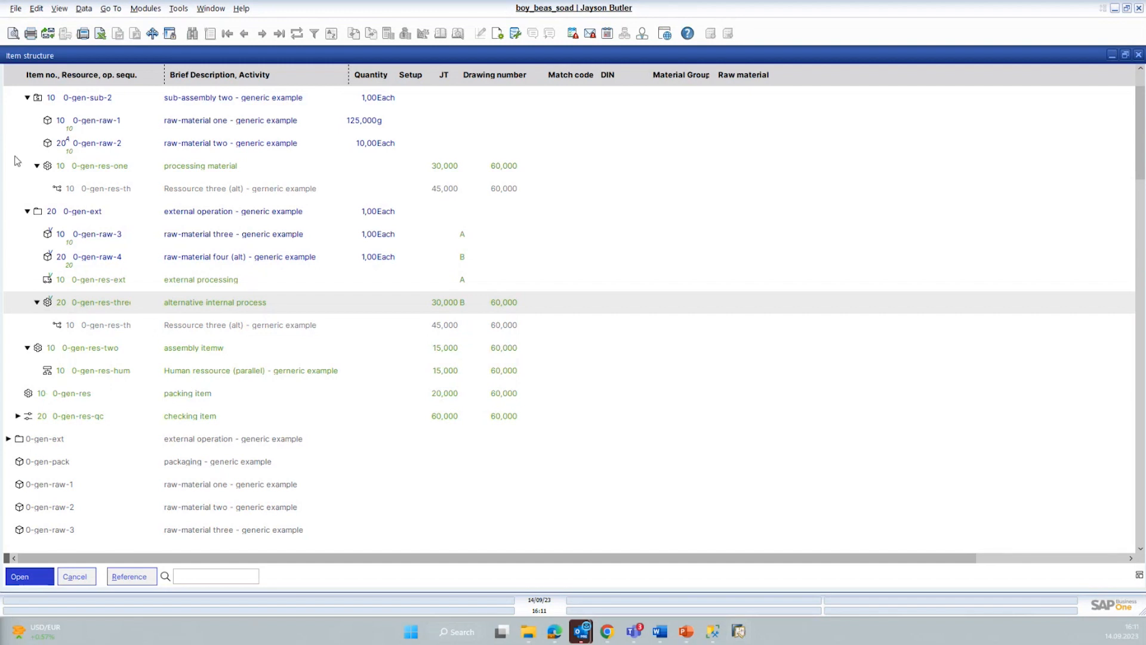
Step: Collapse the 0-gen-sub-2, 0-gen-ext and 0-gen-res-two branches, along with their parent 0-gen-sub-1
click(26, 98)
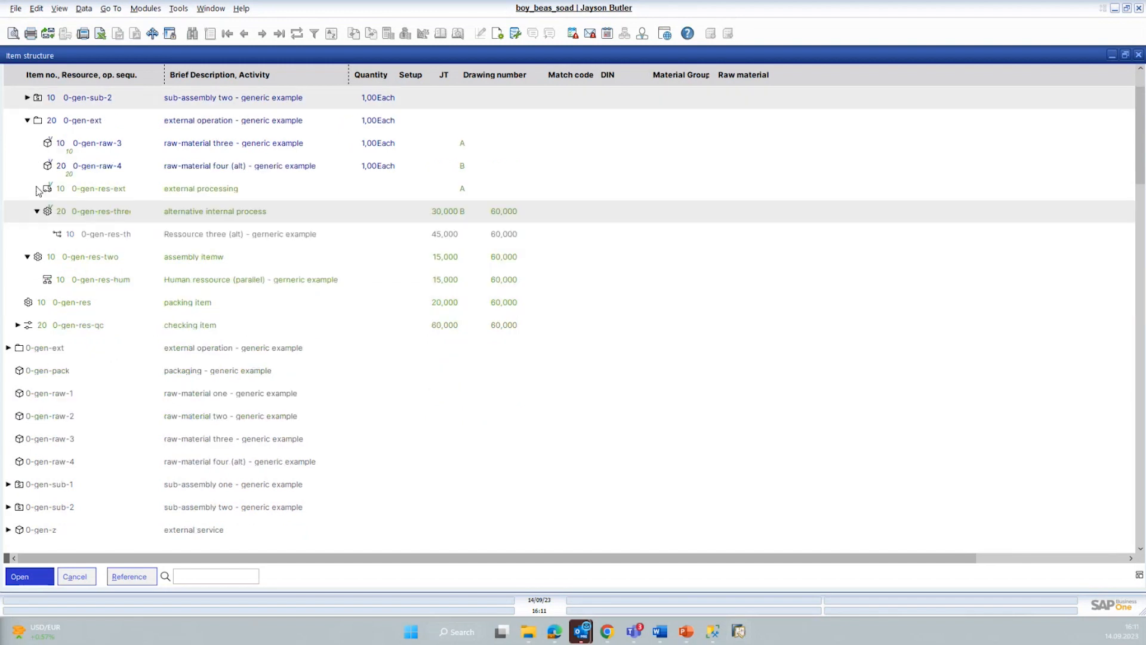
click(27, 120)
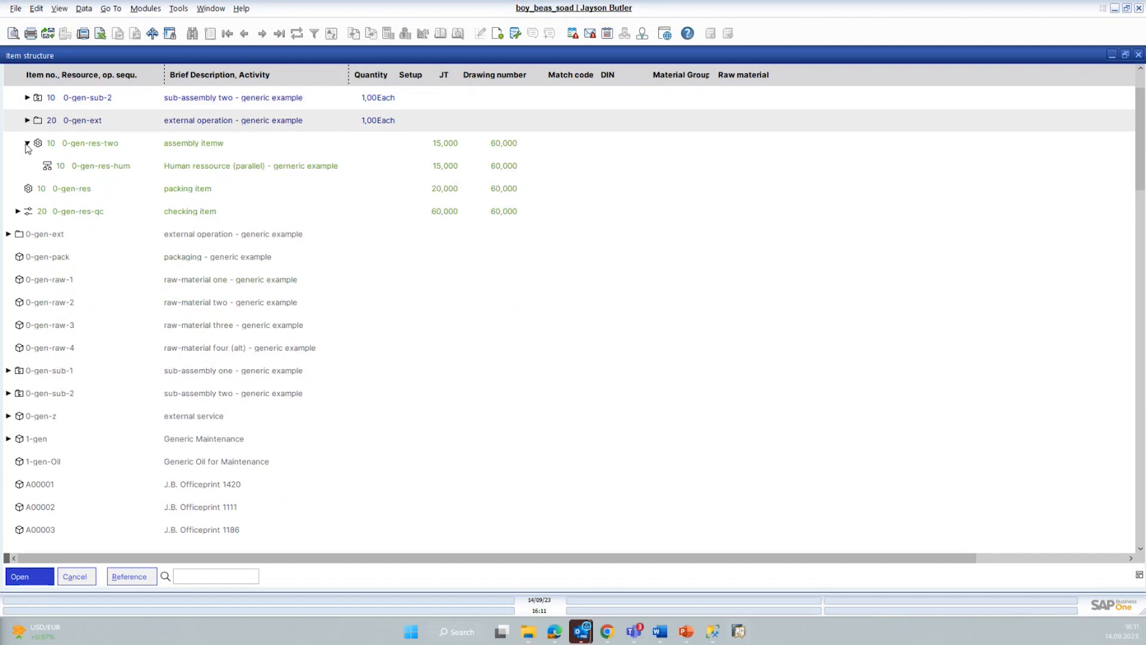
click(28, 148)
scroll(84, 256, up, 1)
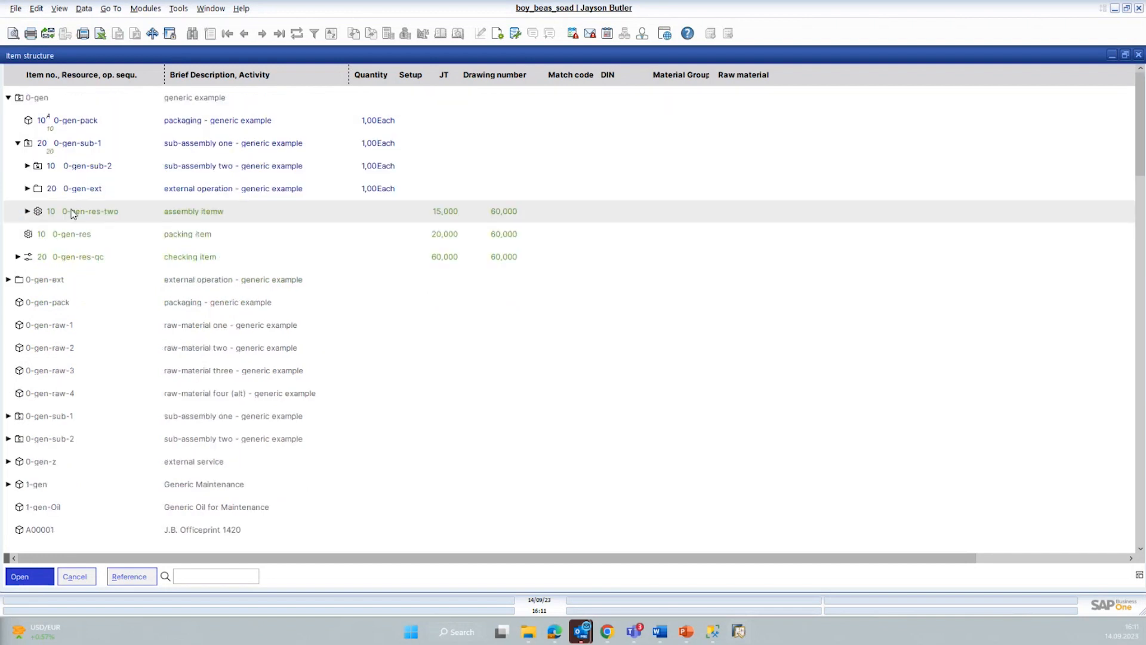
click(17, 146)
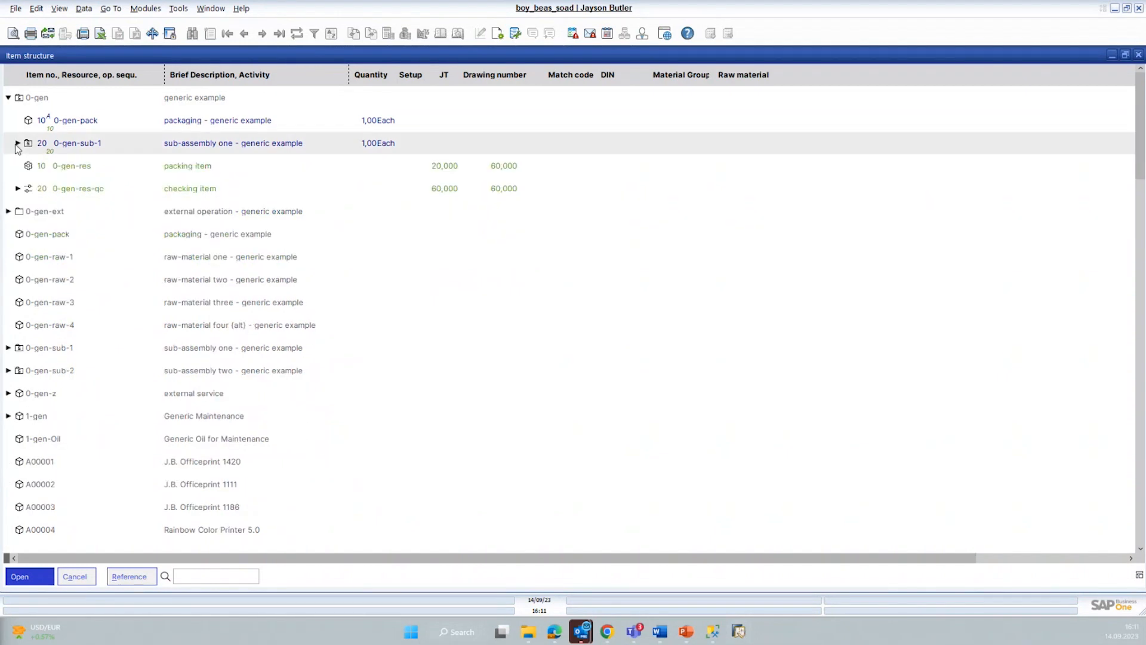
Step: Examine how the packing operation 0-gen-res relates to the material positions 0-gen-pack and 0-gen-sub-1
click(67, 169)
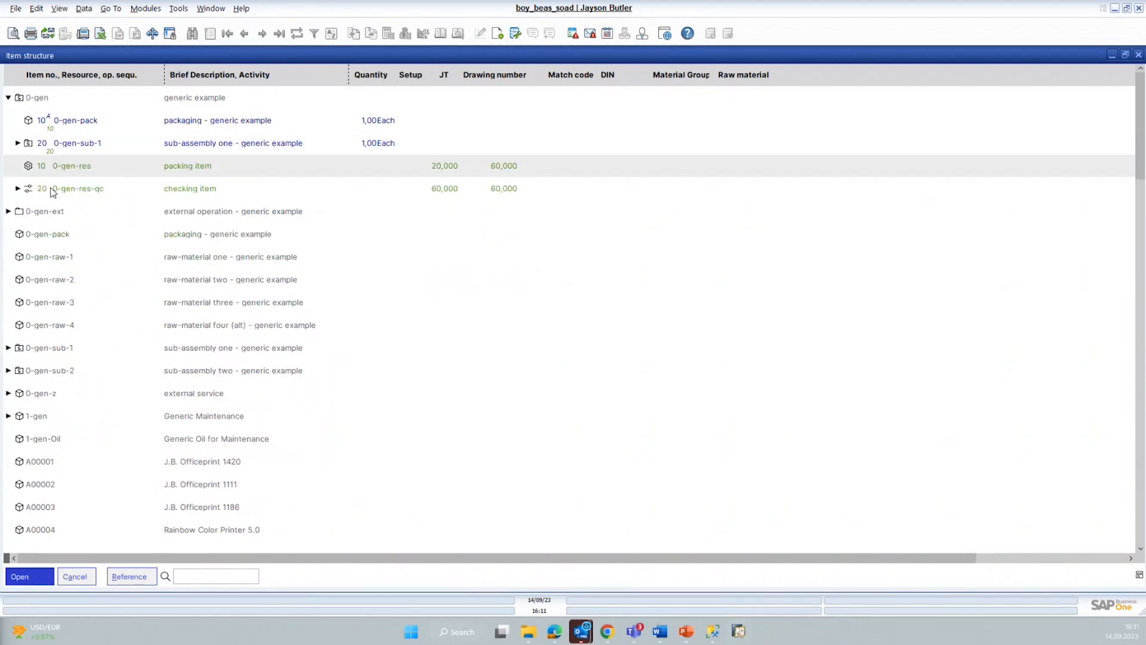
click(61, 122)
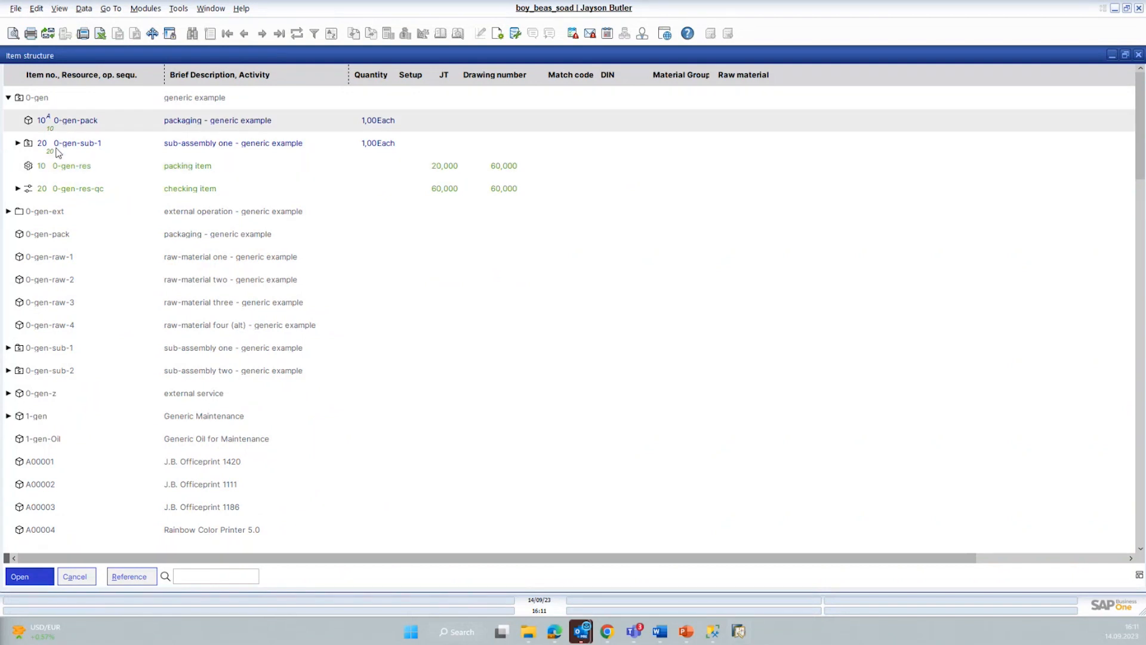
click(60, 148)
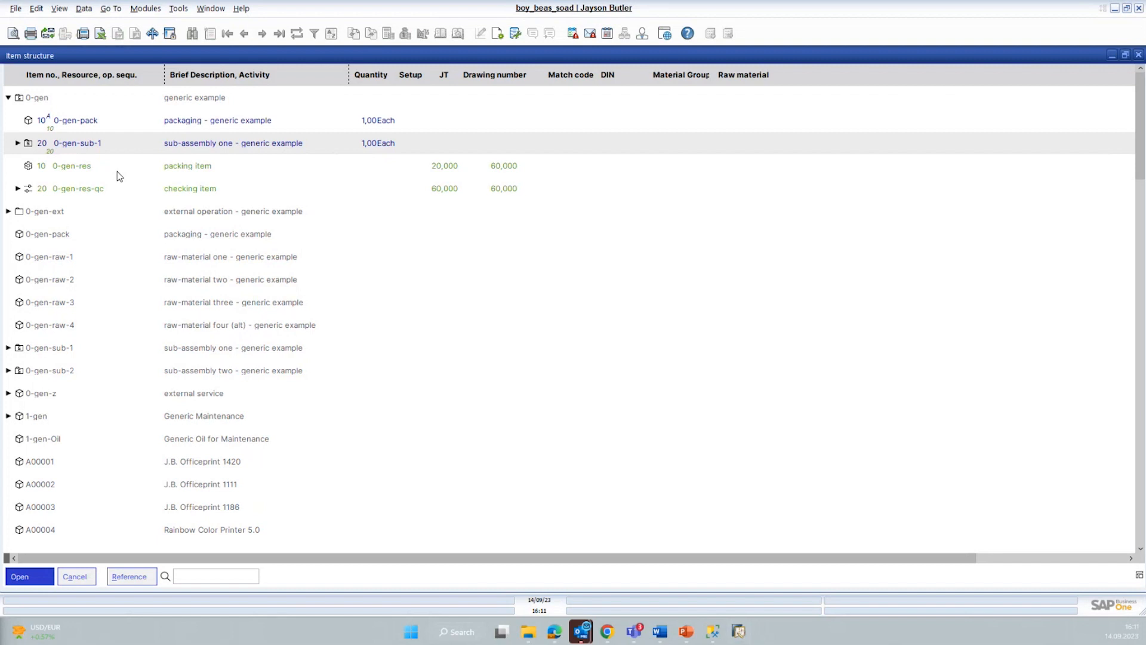
click(73, 169)
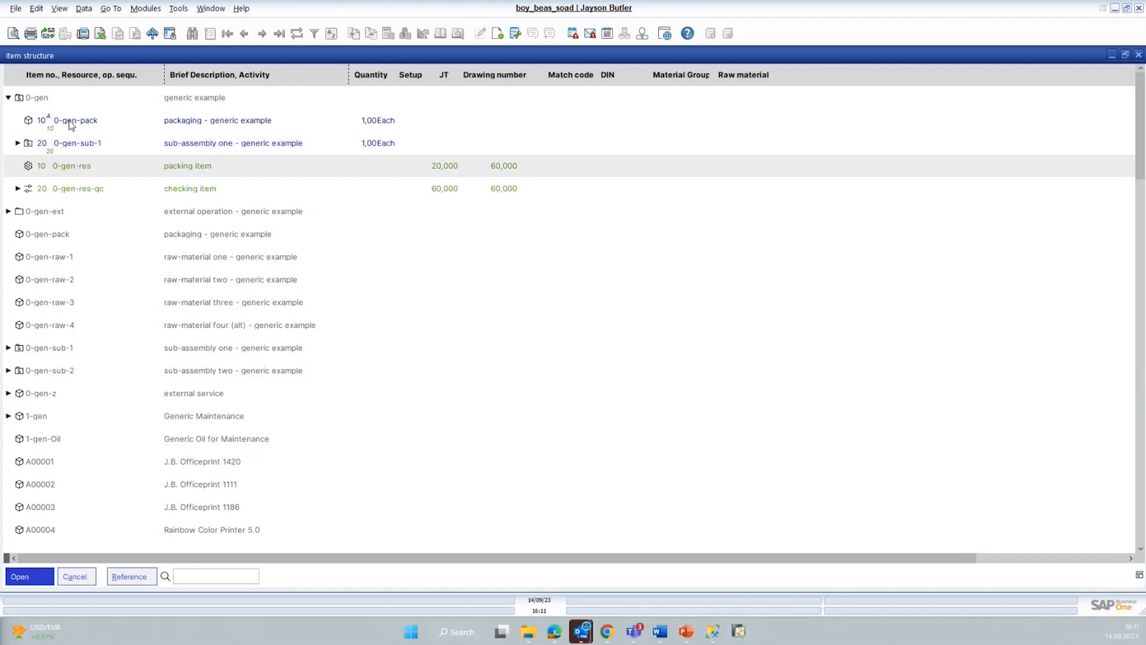
click(71, 128)
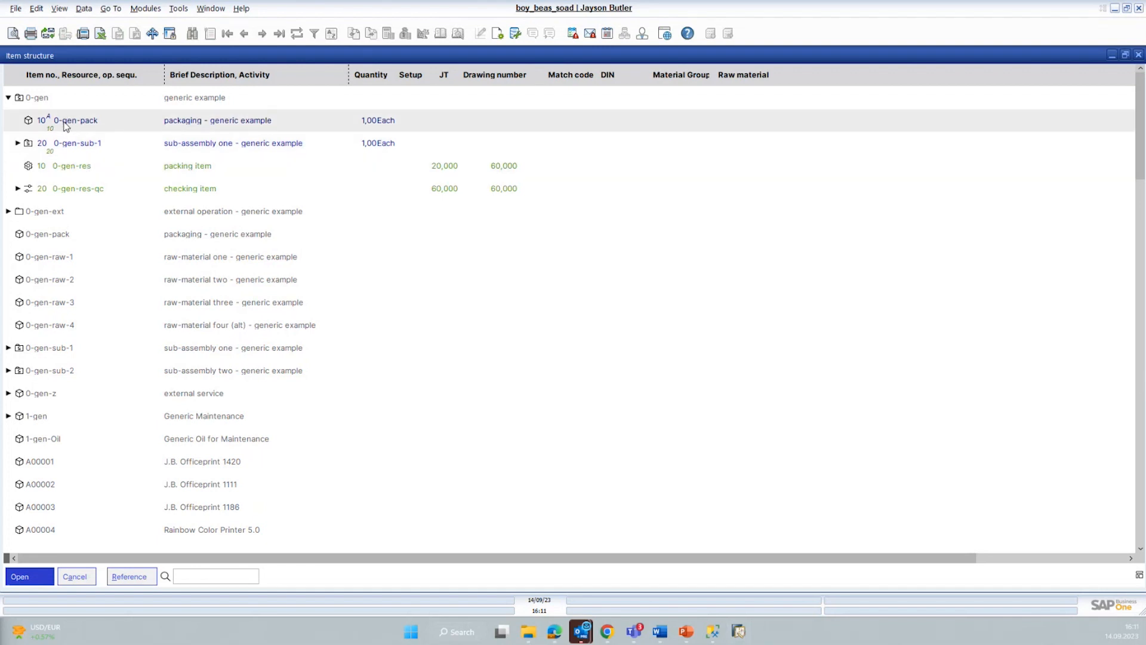
click(72, 173)
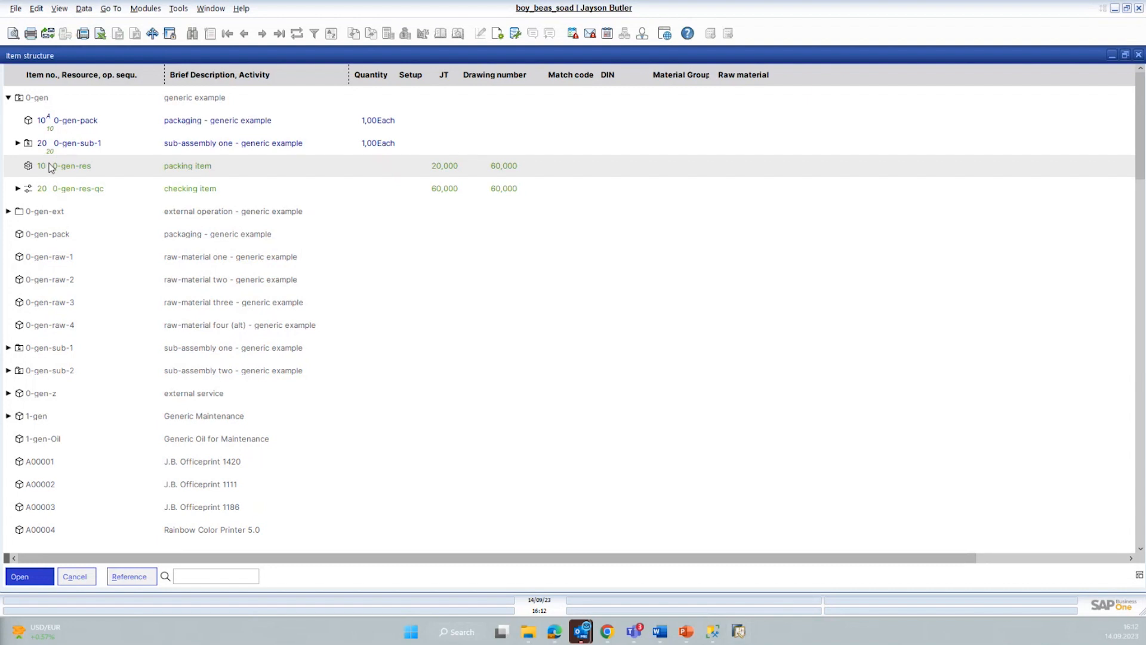
Step: Open the item master data of 0-gen-sub-1 and compare it with its extended Item Master Data window, closing only the extended one
click(54, 354)
double_click(53, 350)
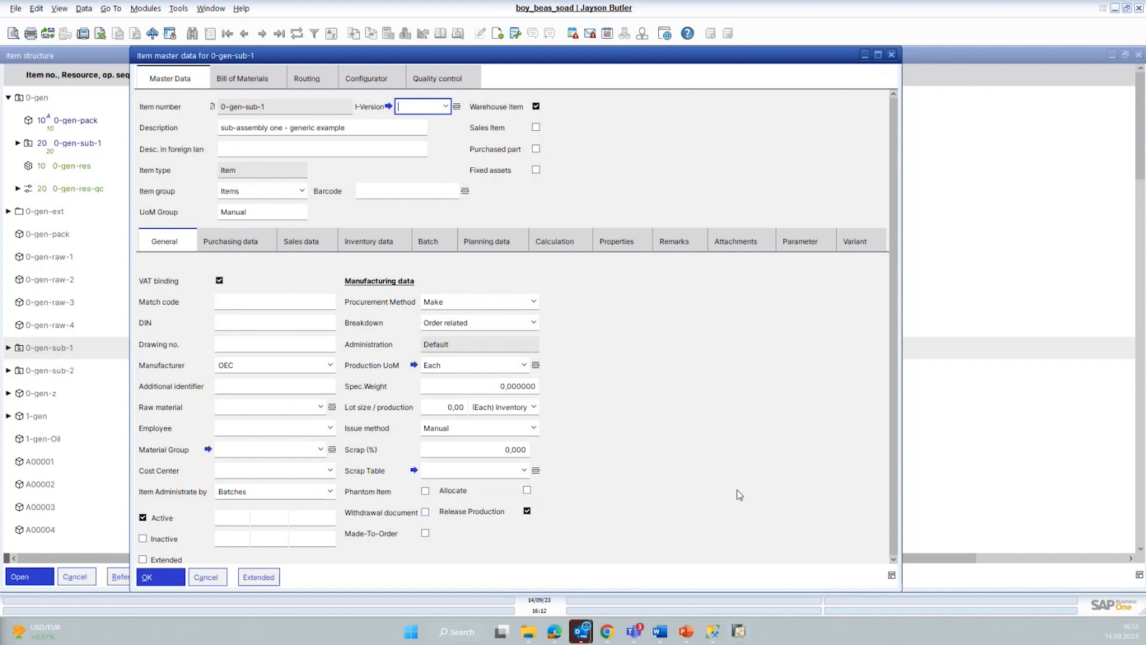
click(266, 576)
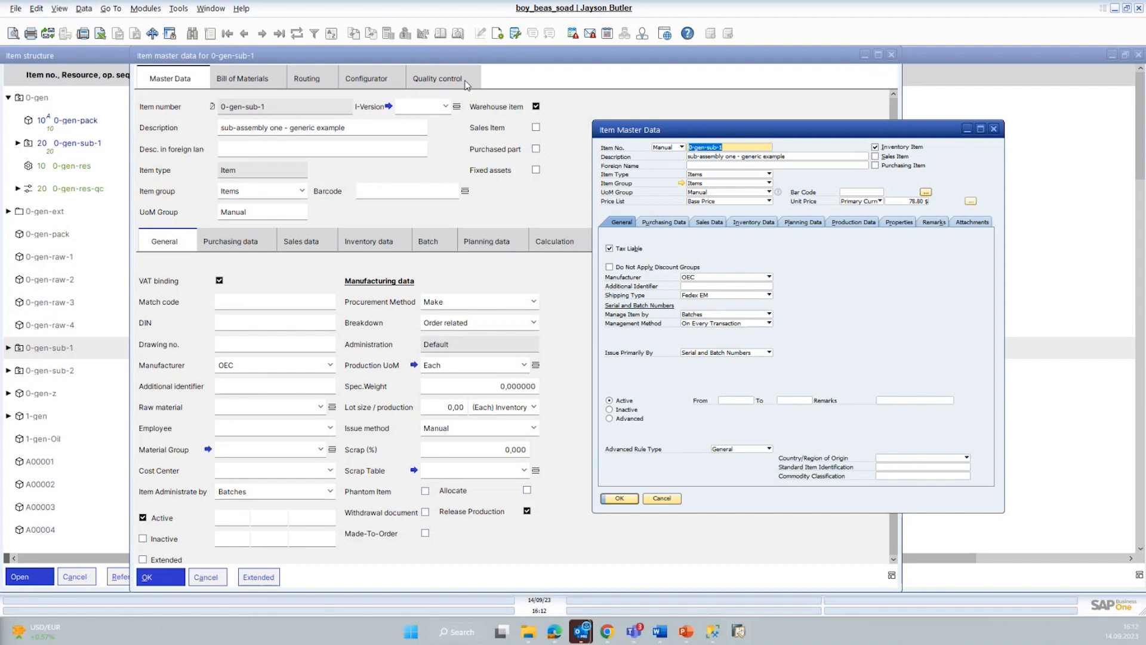
drag(710, 130, 850, 131)
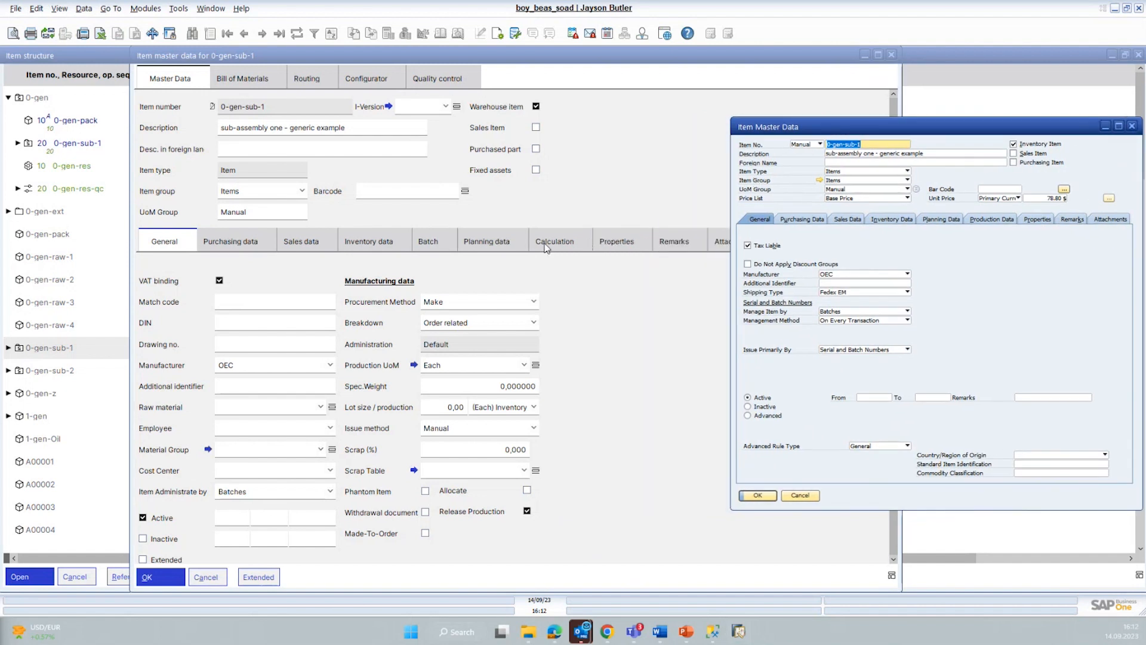
drag(980, 138, 1145, 144)
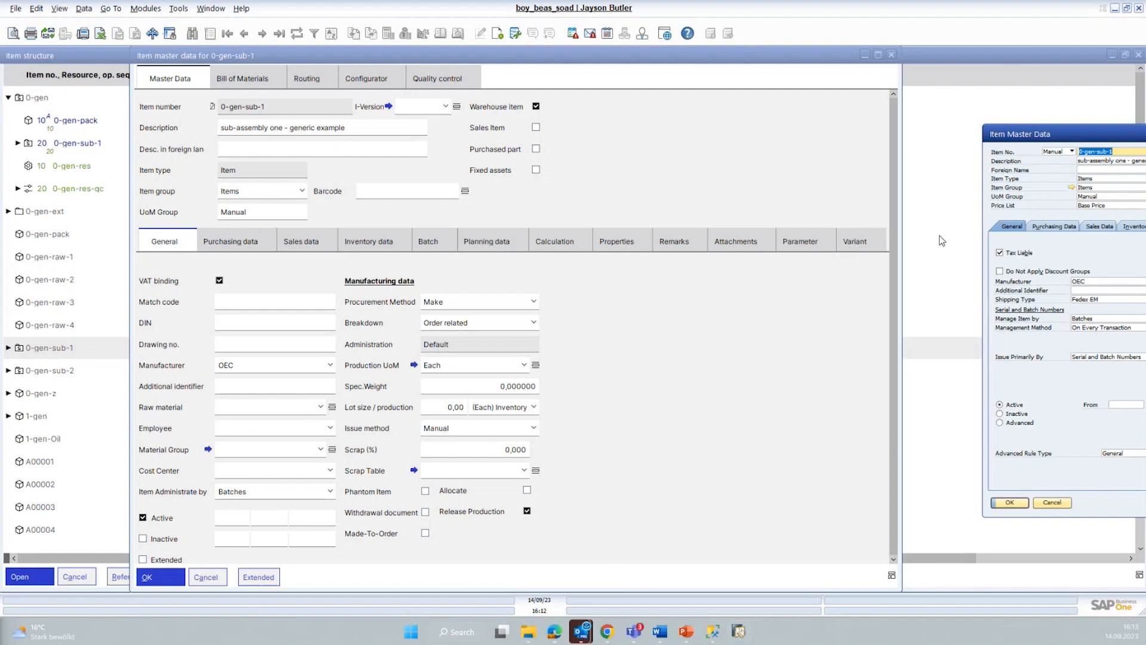
drag(1063, 139, 610, 209)
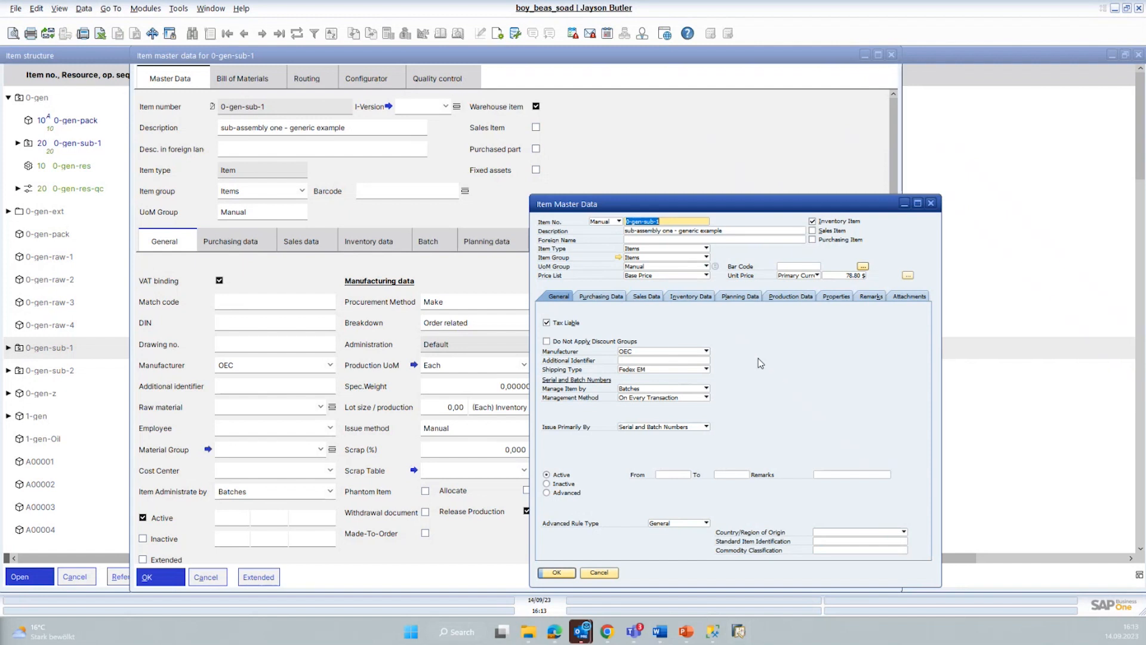
click(930, 203)
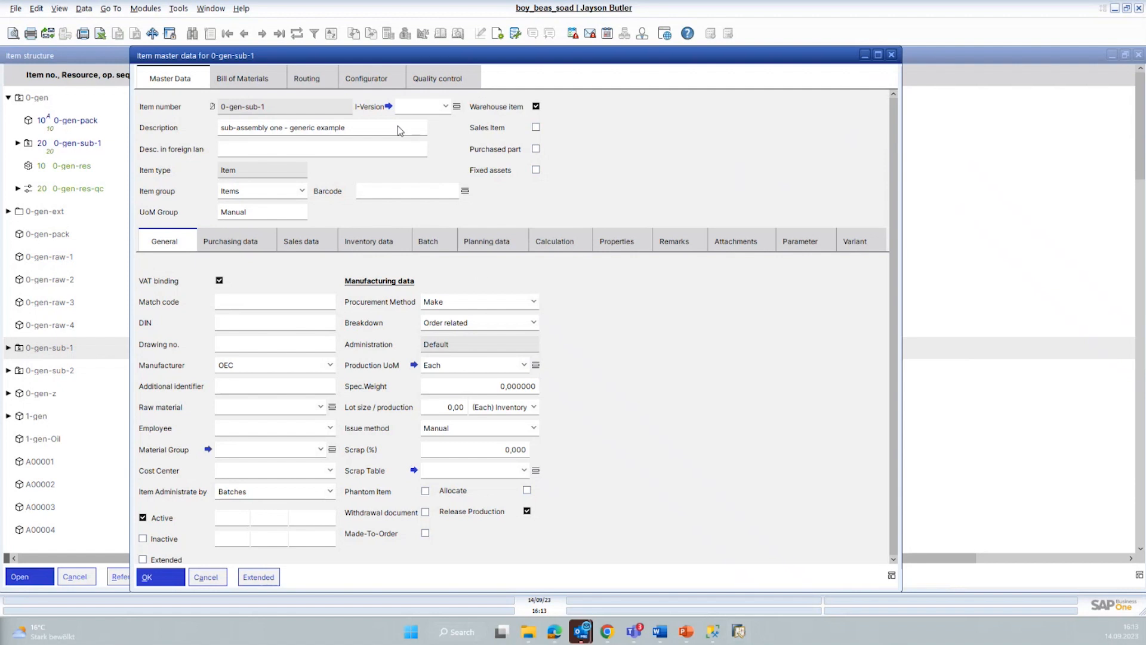
Step: Show the bill of materials of 0-gen-sub-1, widen its variant columns and toggle variant A for position 10 on and off
click(229, 79)
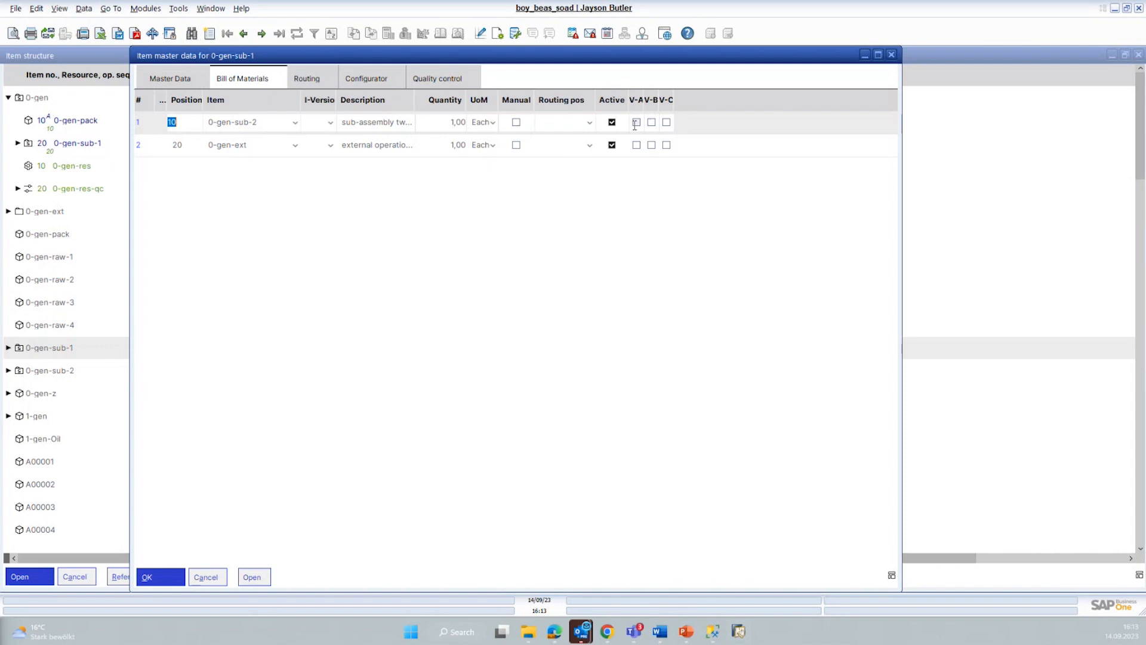
drag(645, 102, 712, 102)
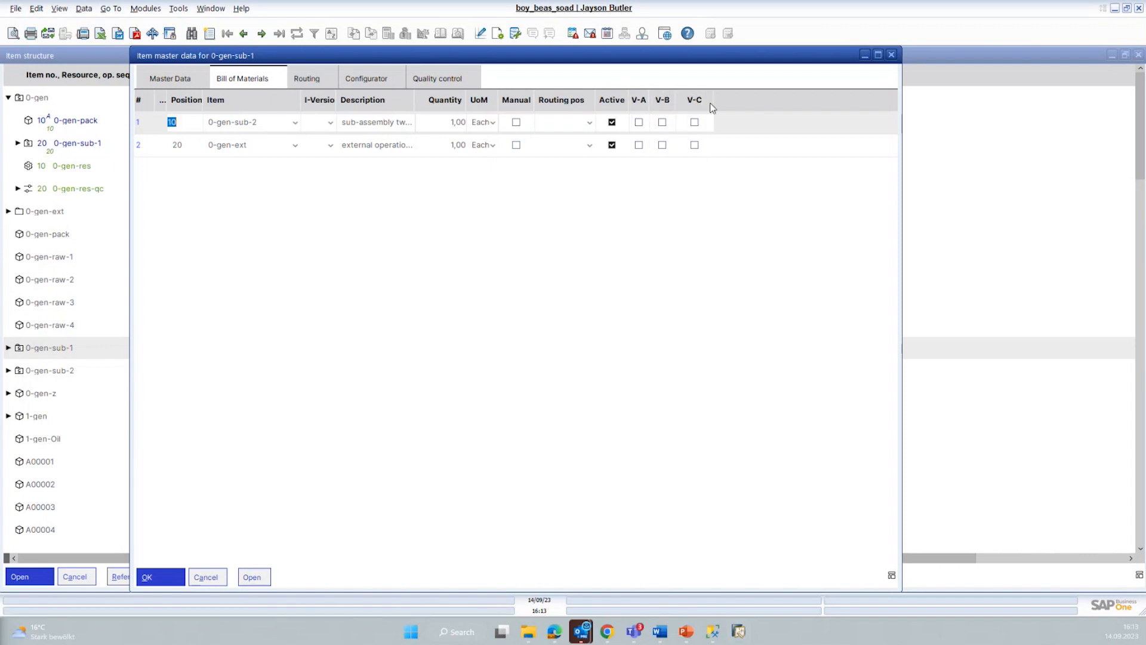
click(639, 122)
click(640, 122)
Step: Open the bill of materials details for position 10, review its general and extended settings, and close them
click(152, 126)
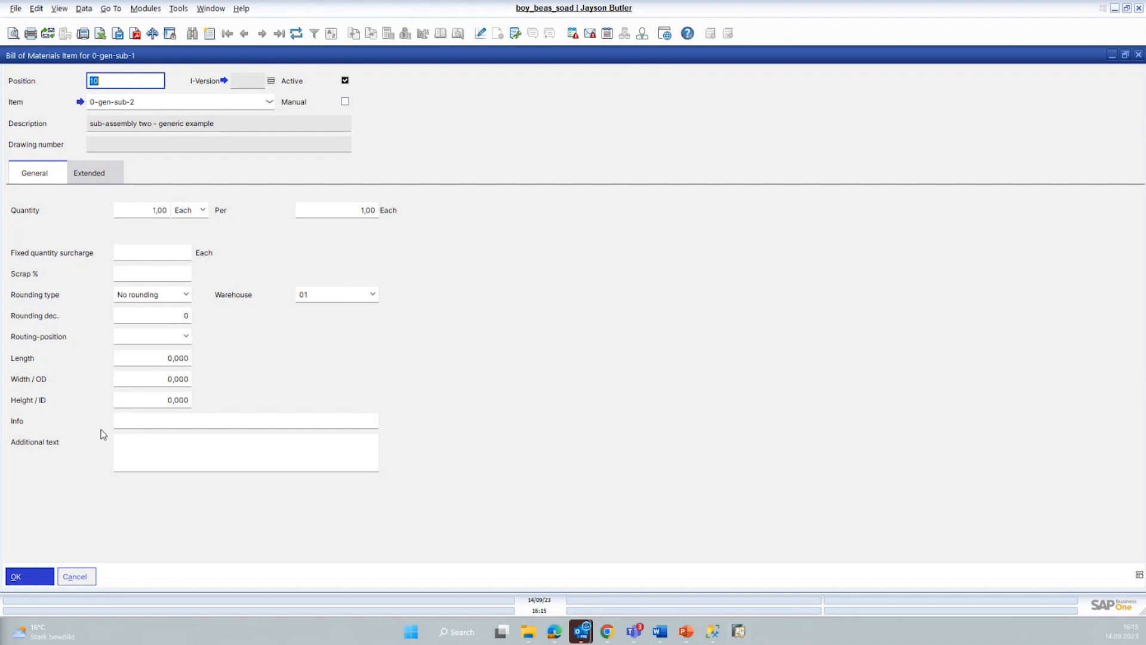
click(98, 175)
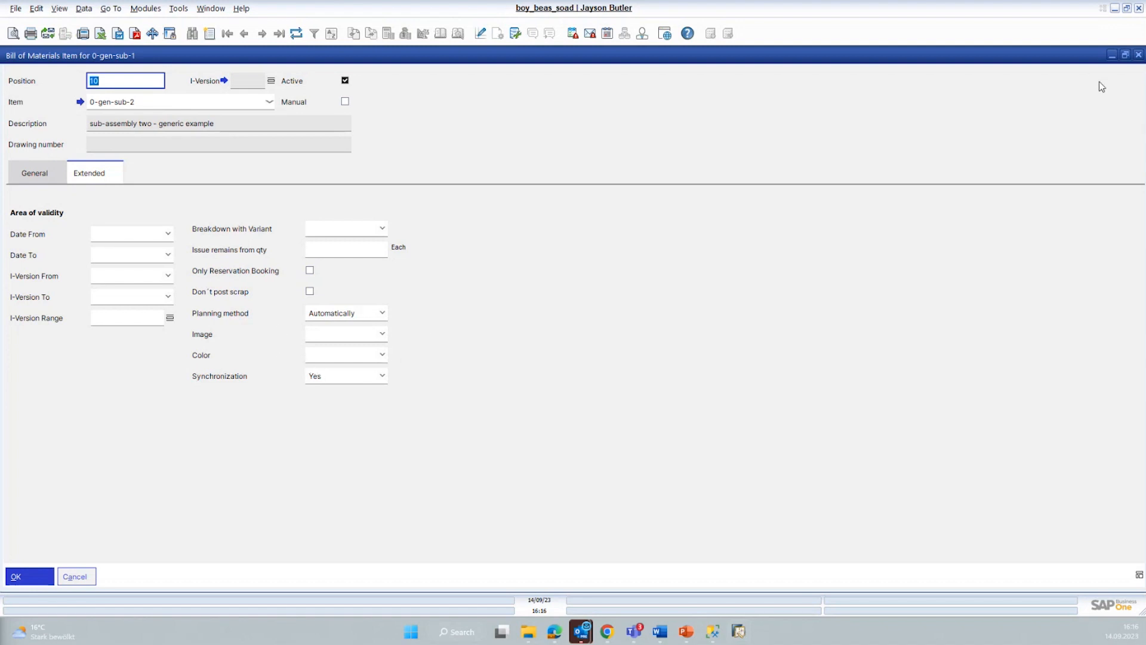
click(1139, 54)
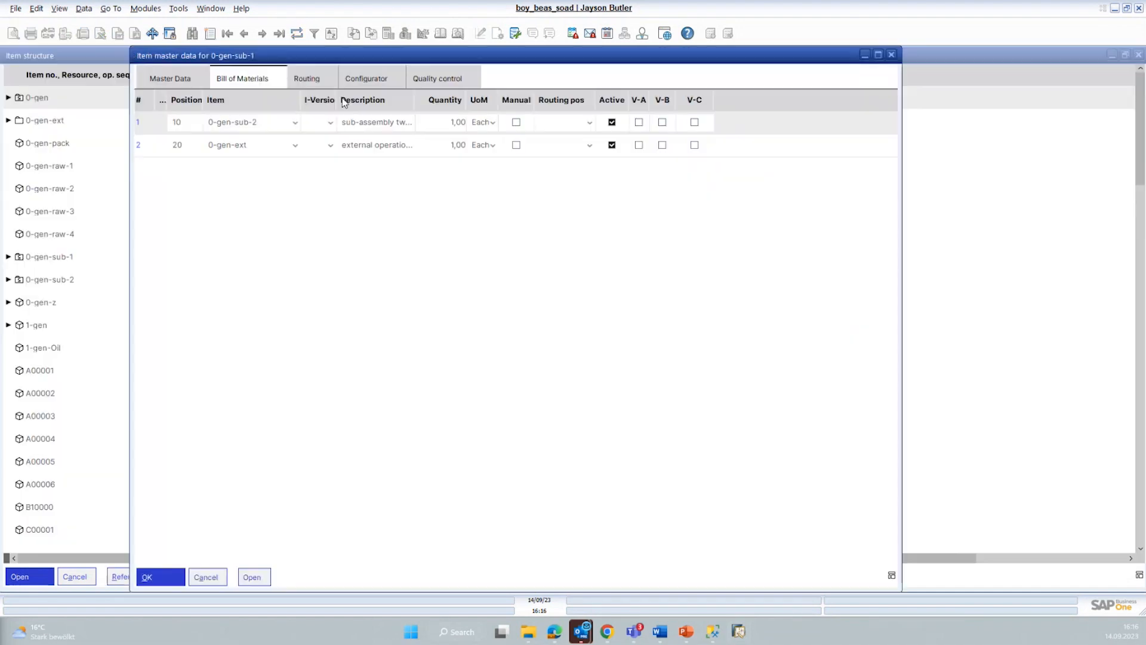
Step: Display the routing of 0-gen-sub-1 and examine the variant assignments of its assembly operation
click(308, 79)
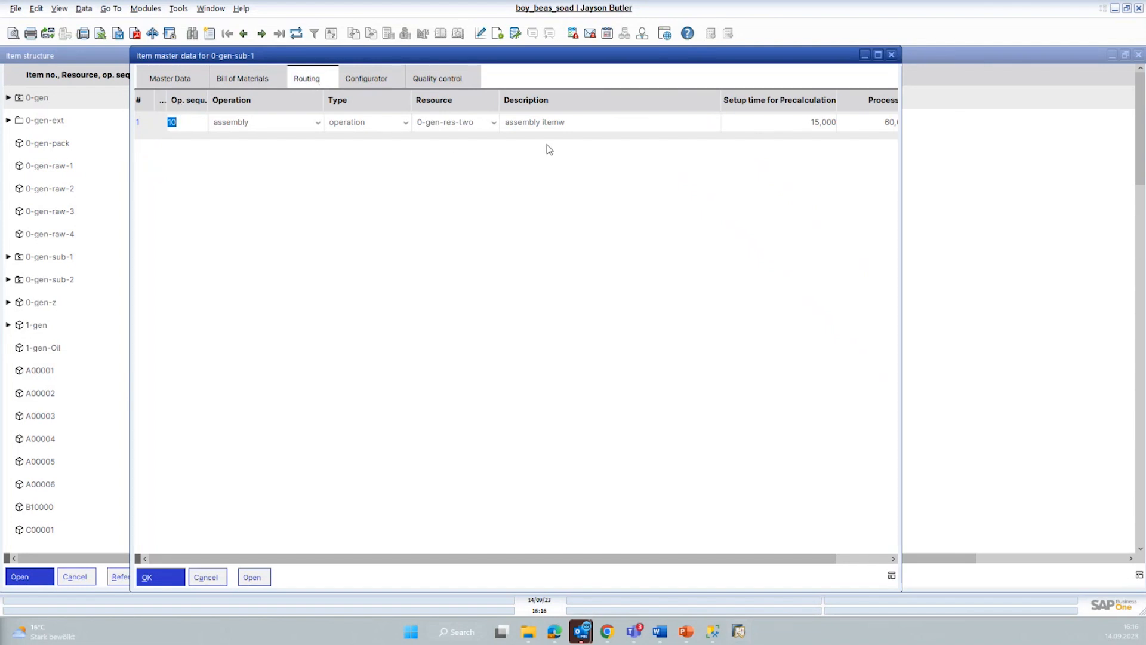
drag(379, 561, 462, 565)
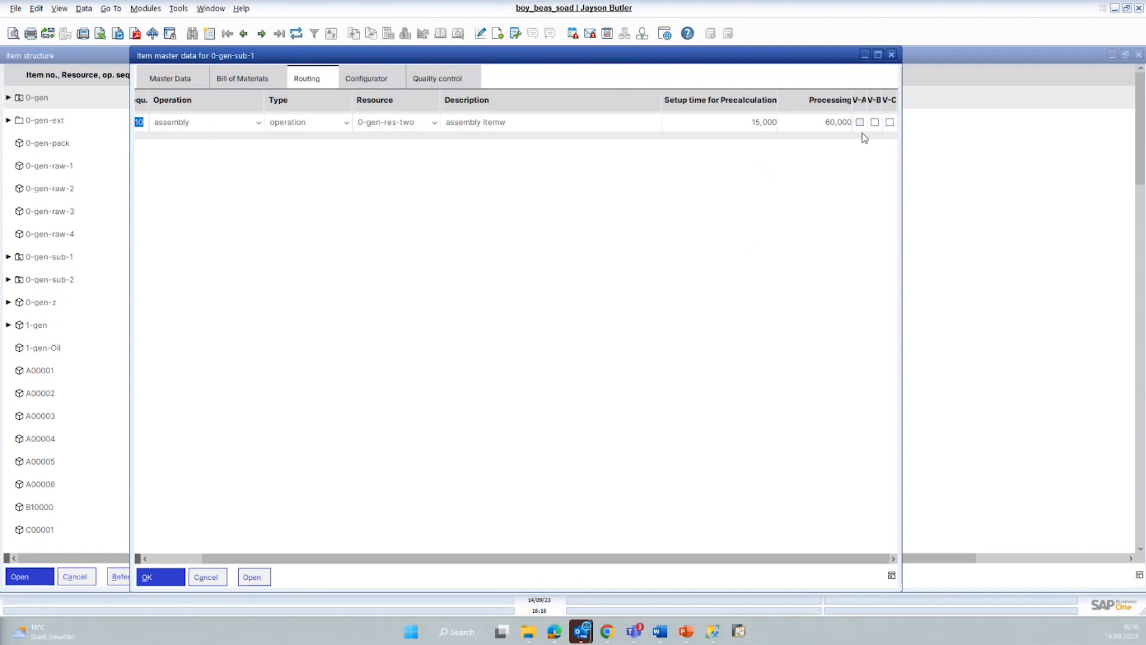
Step: Open the details of routing position 10 of 0-gen-sub-1 and review its setup times, quantity per time, time unit and resource allocation
drag(304, 563, 245, 563)
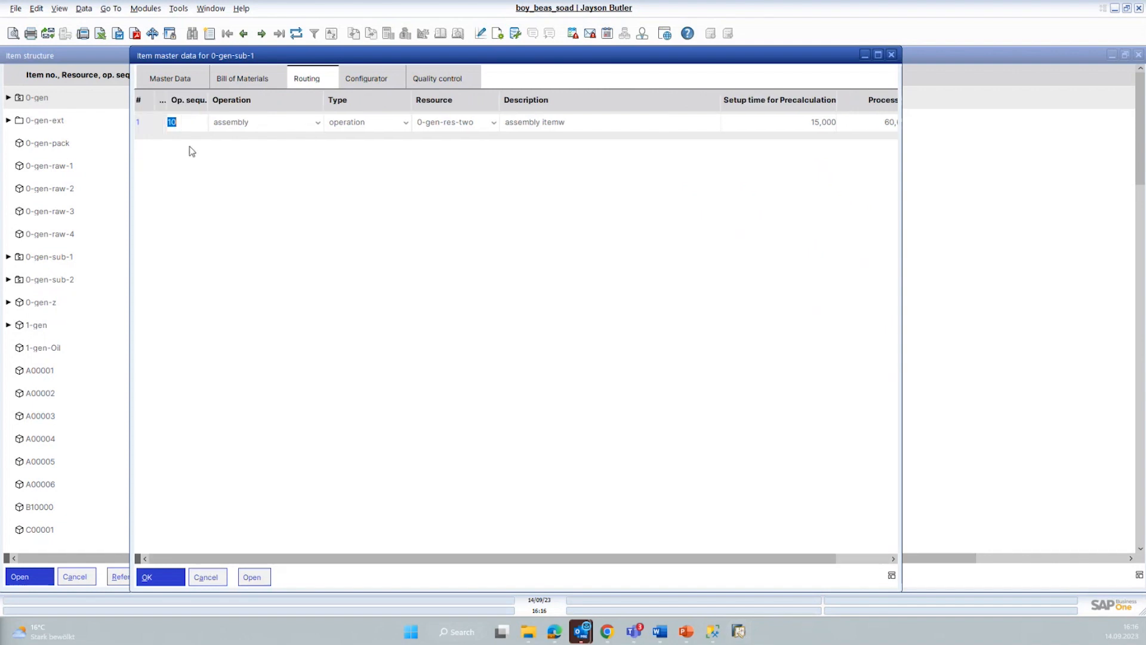
click(157, 123)
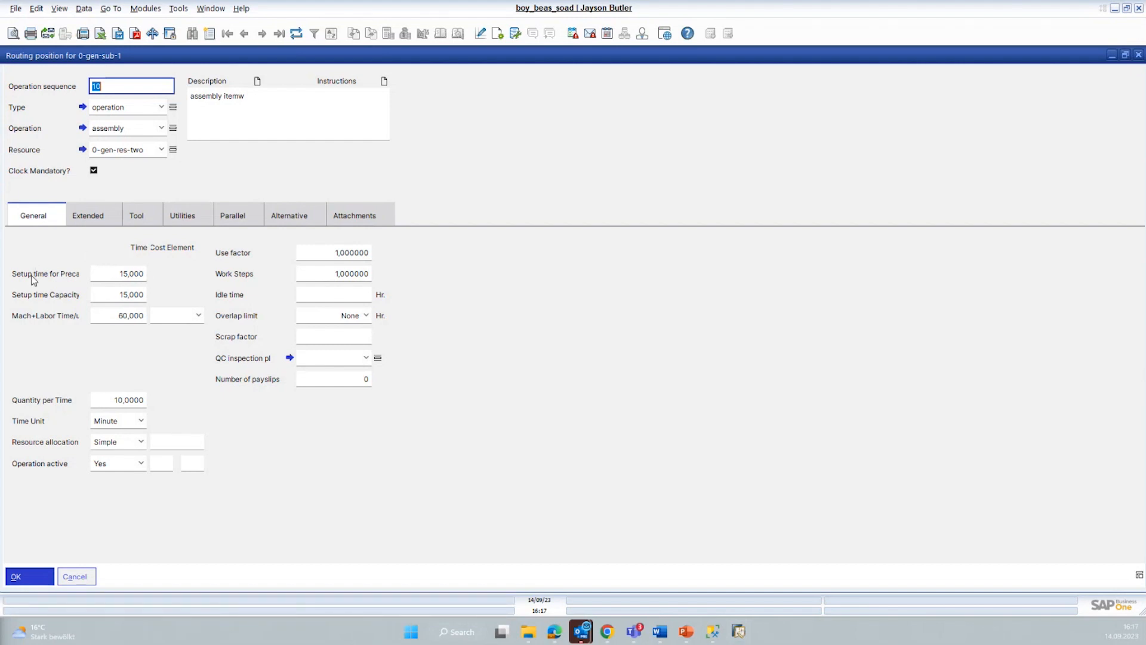
click(113, 271)
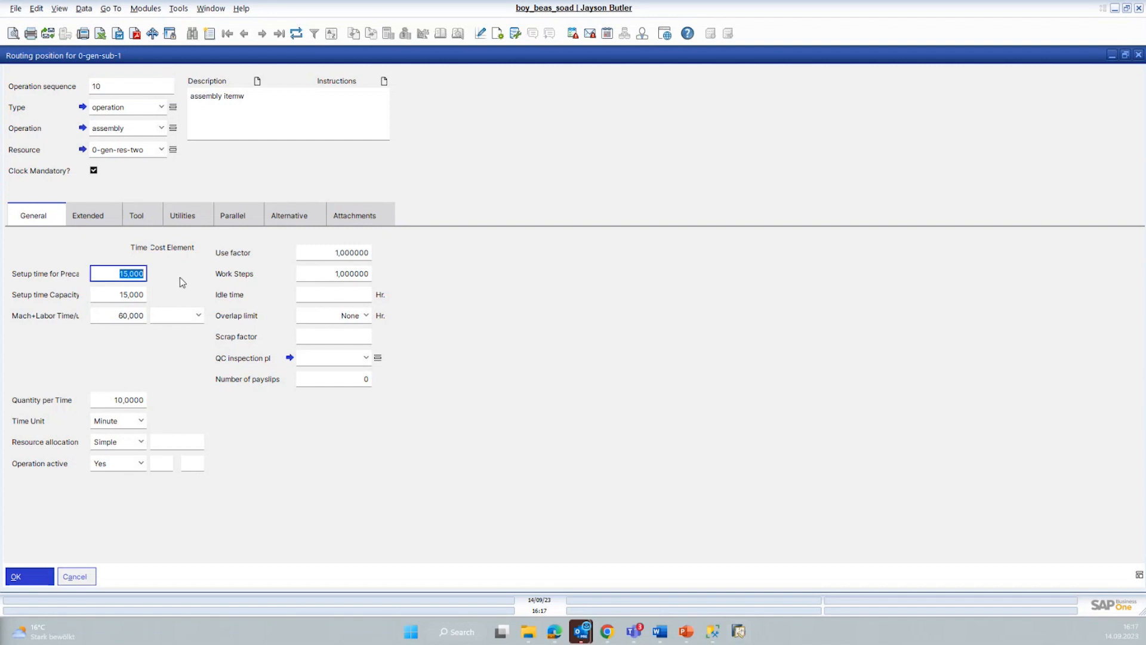
click(98, 297)
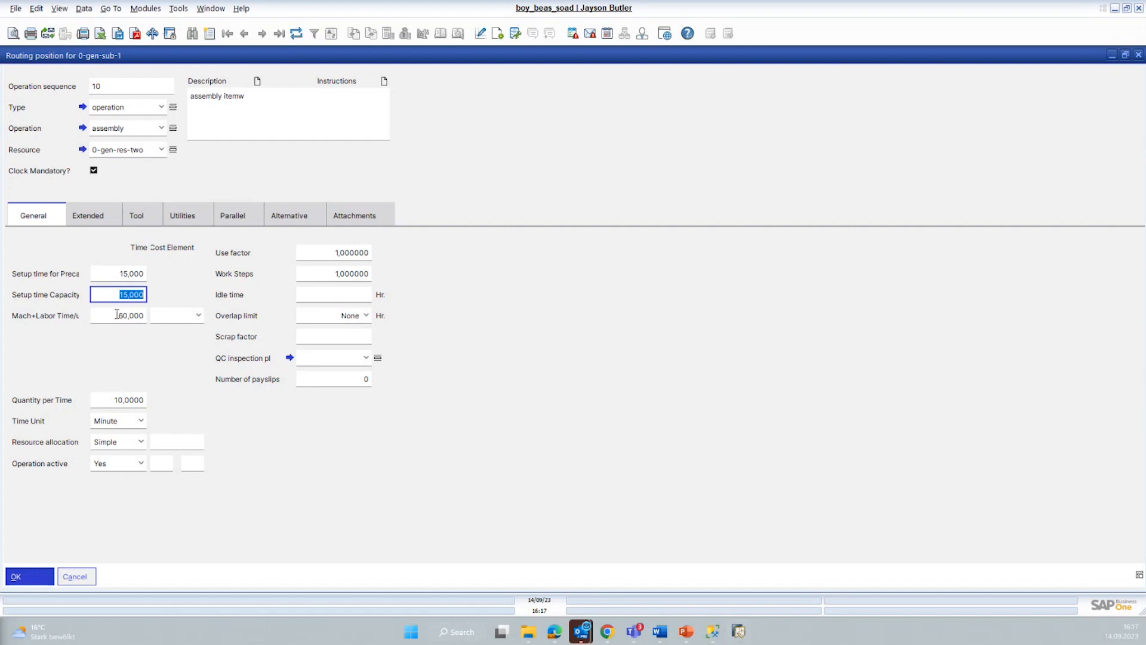
click(119, 400)
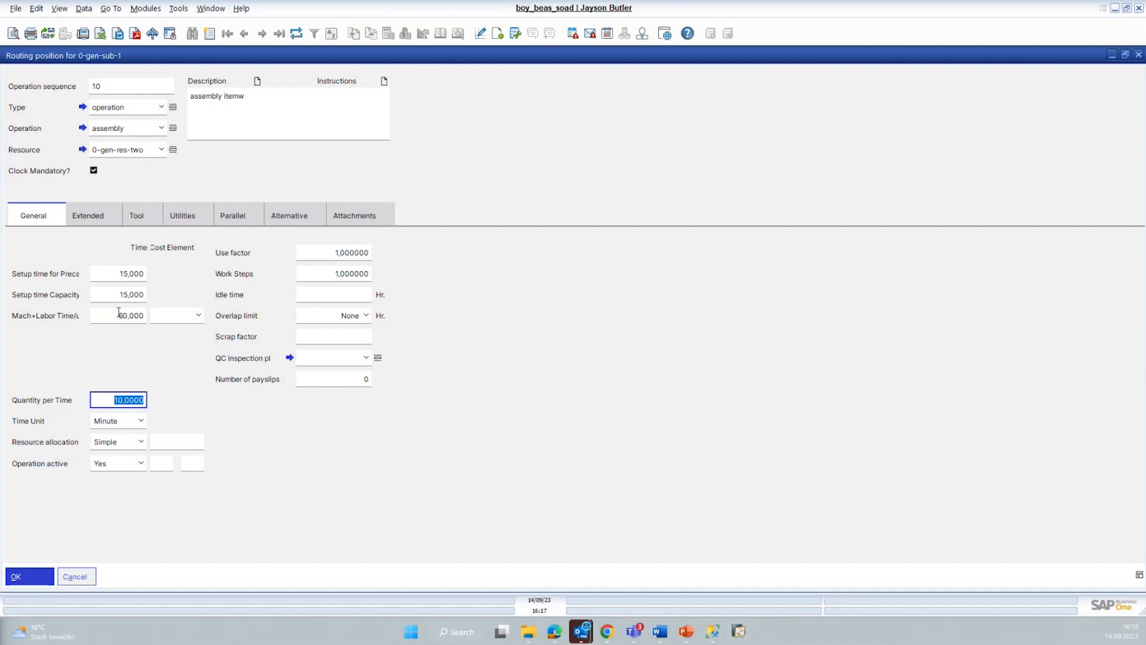
click(140, 422)
click(123, 444)
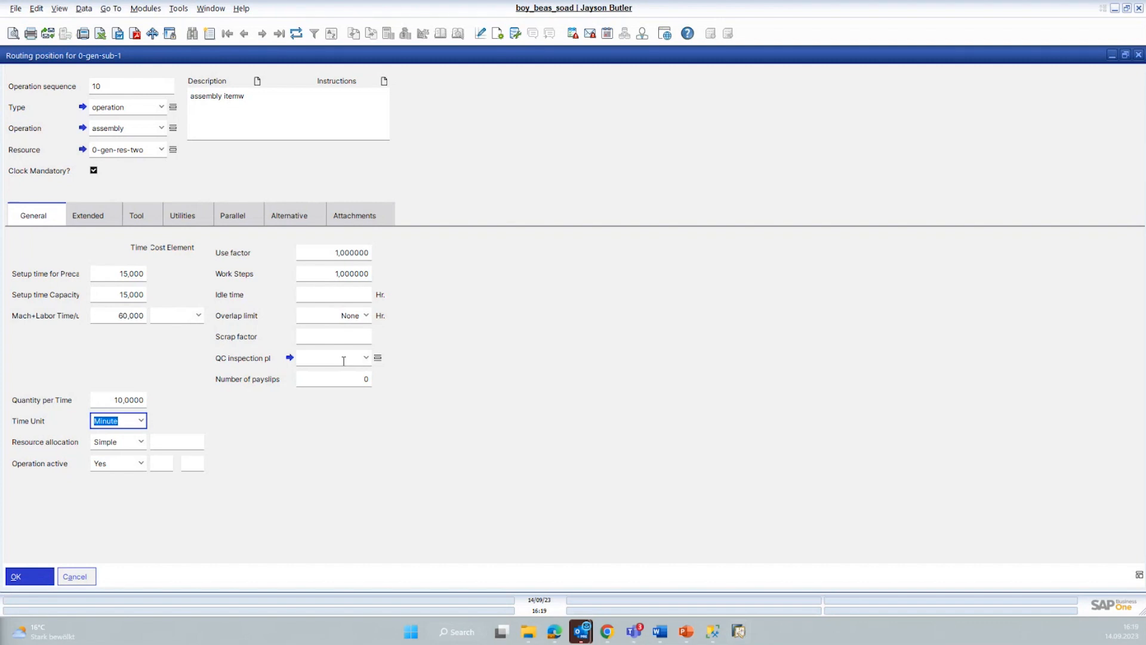
Step: Review the extended settings, tools, parallel resources, alternatives and utilities of routing position 10
click(94, 218)
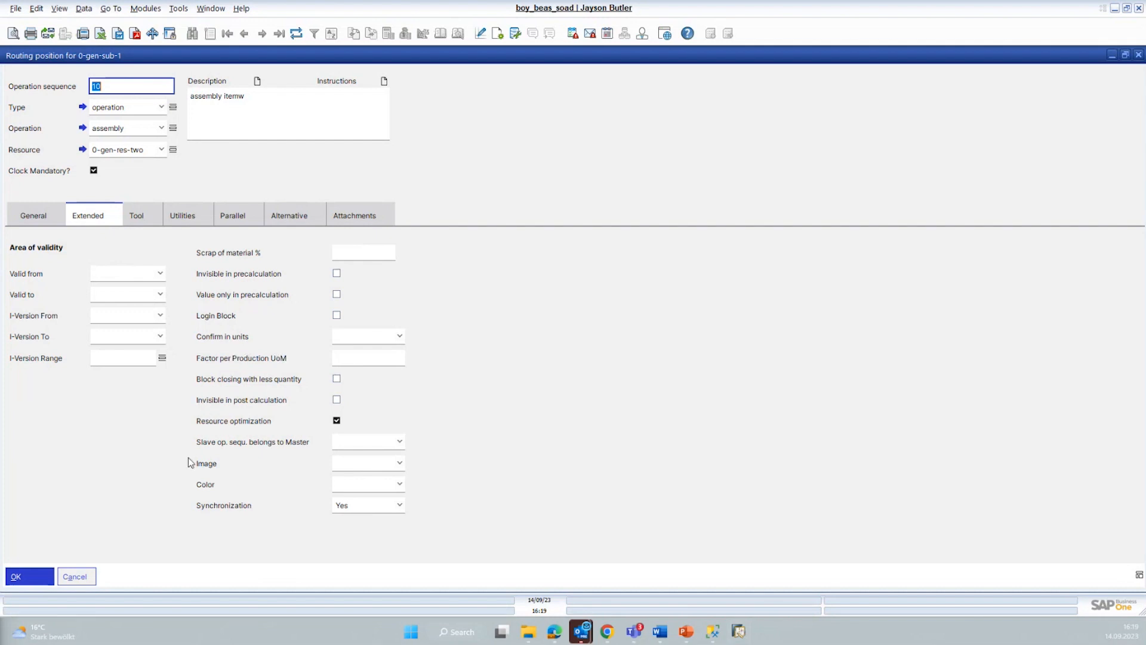
click(146, 217)
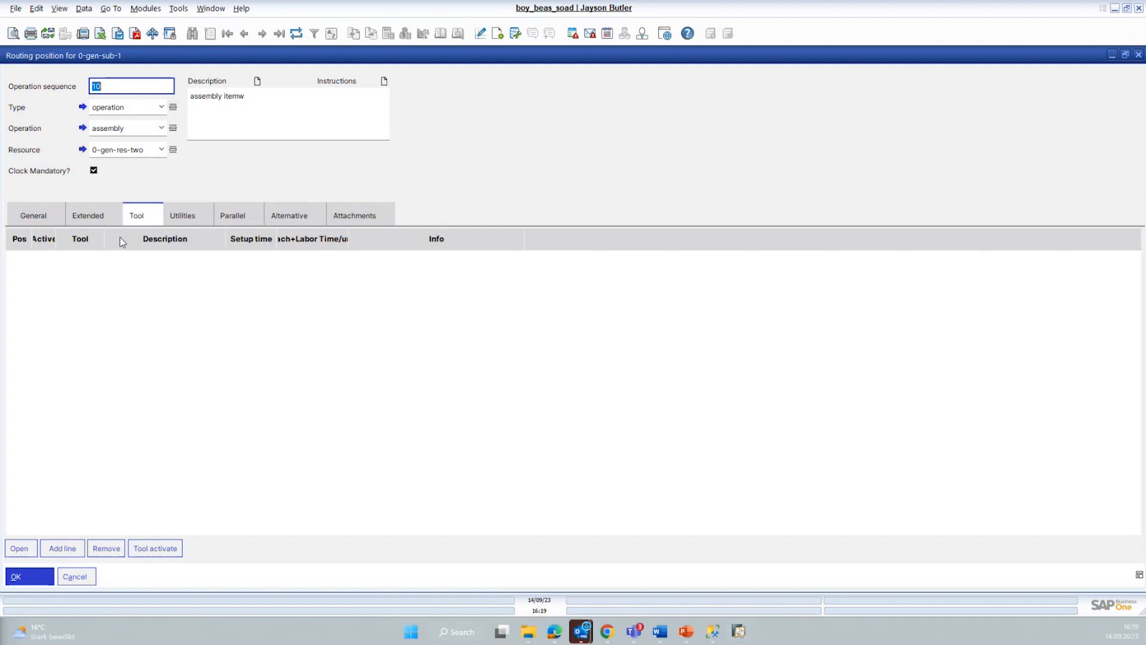
click(234, 216)
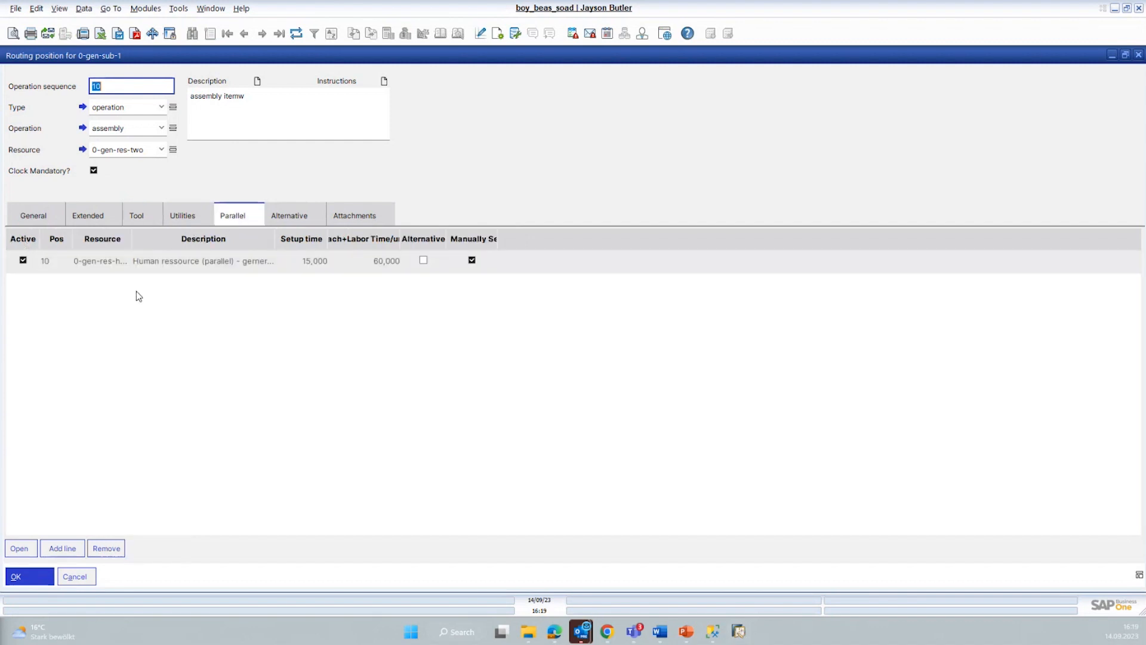
click(138, 267)
click(289, 216)
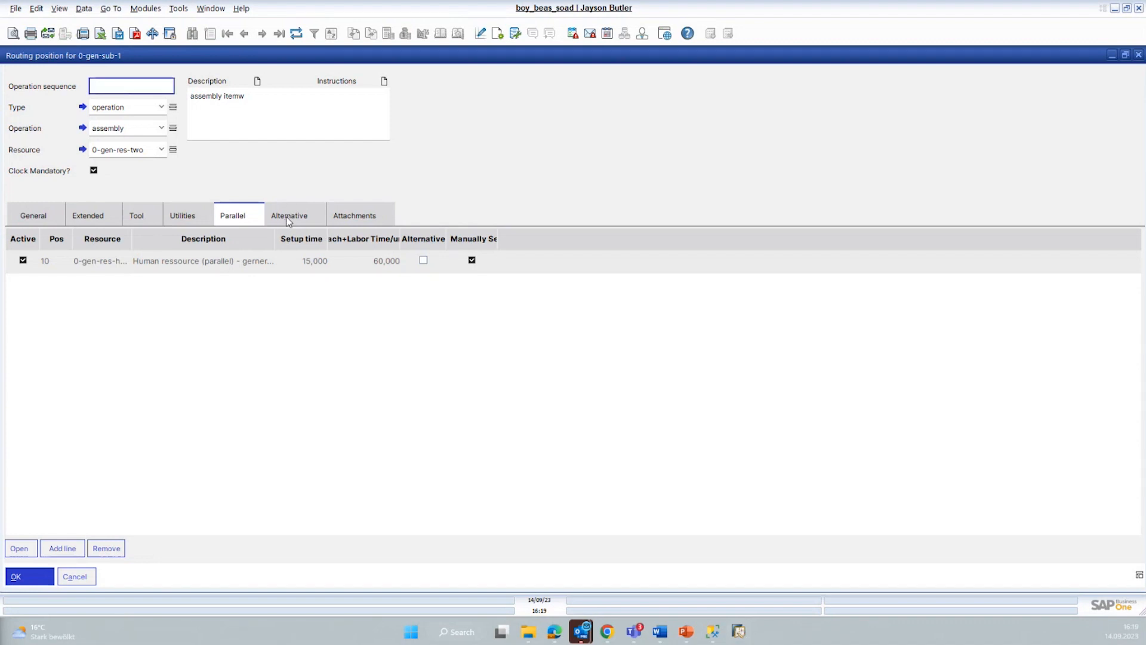
click(182, 218)
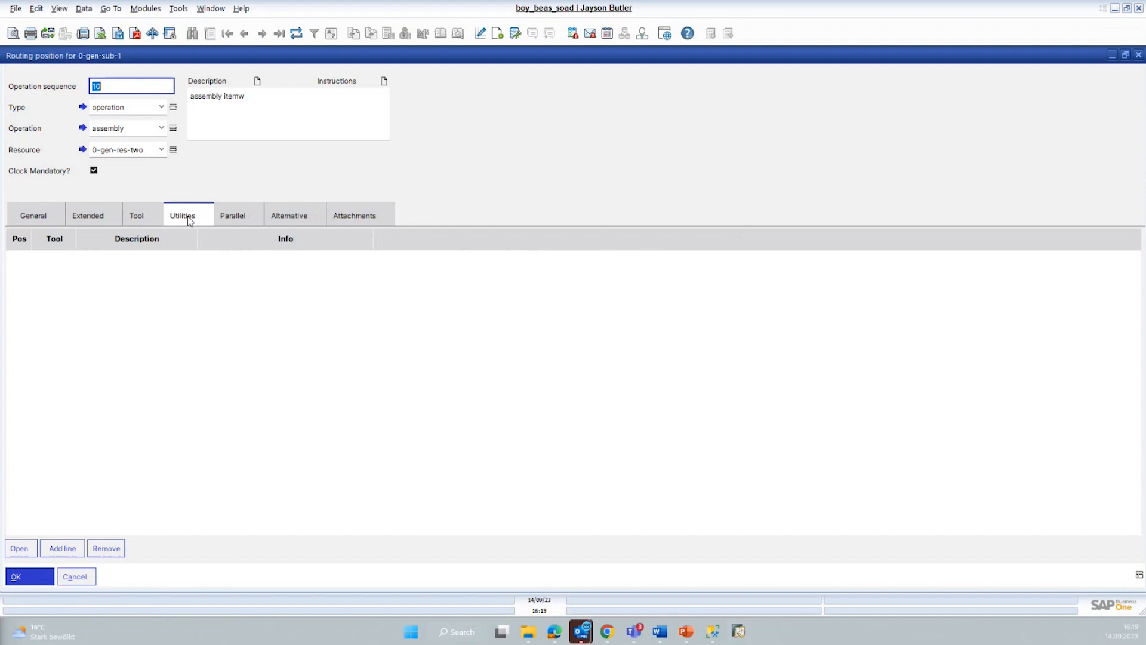
click(142, 219)
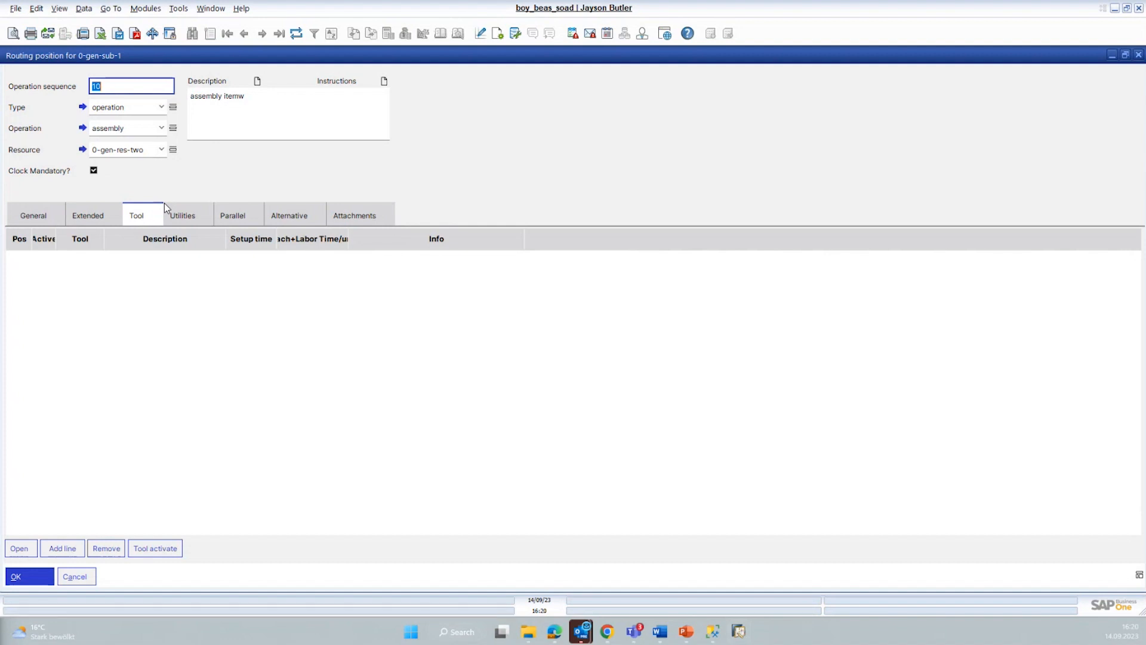
Step: Open the master data of resource 0-gen-res-two, review its resource type options and general settings, and view and close its transit time list
click(83, 149)
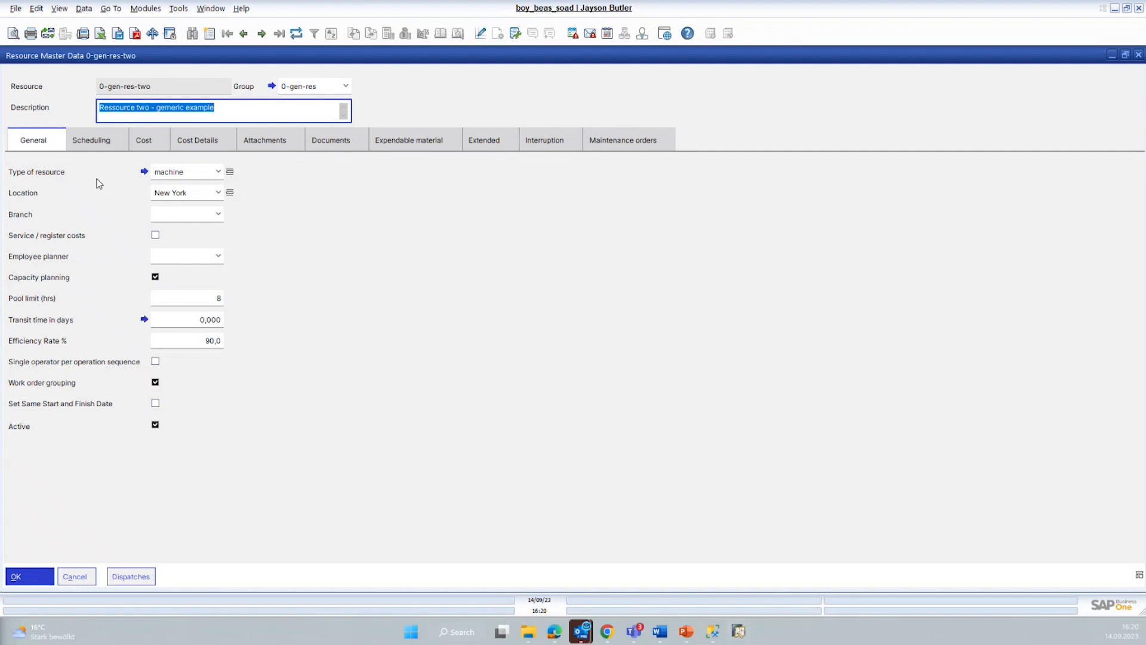
click(222, 173)
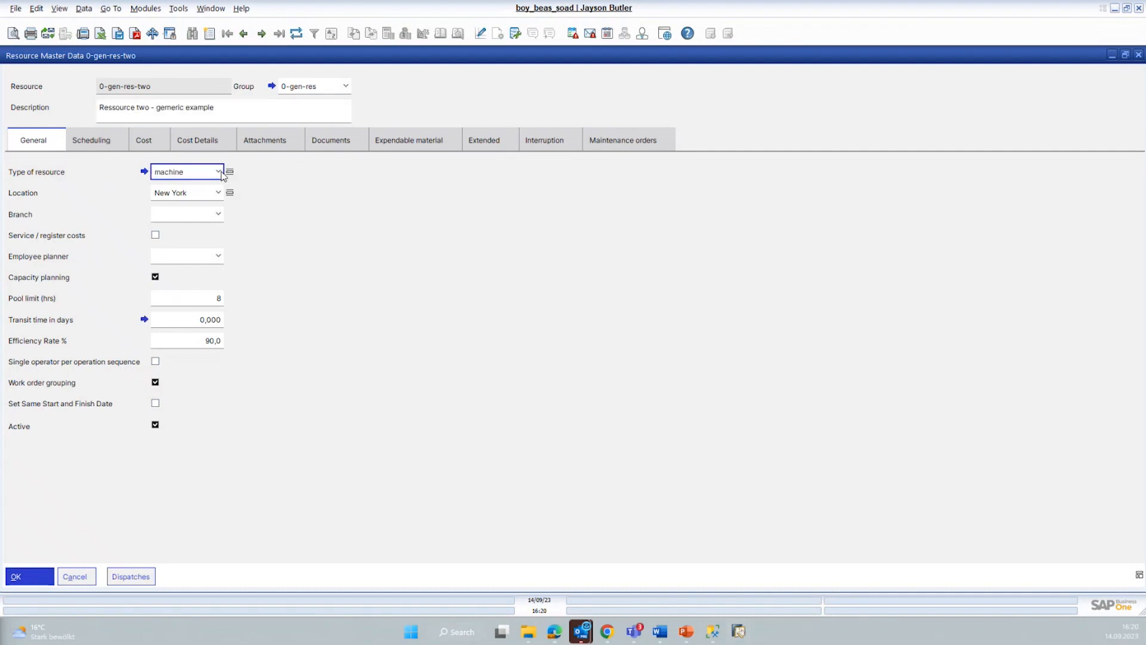
click(222, 173)
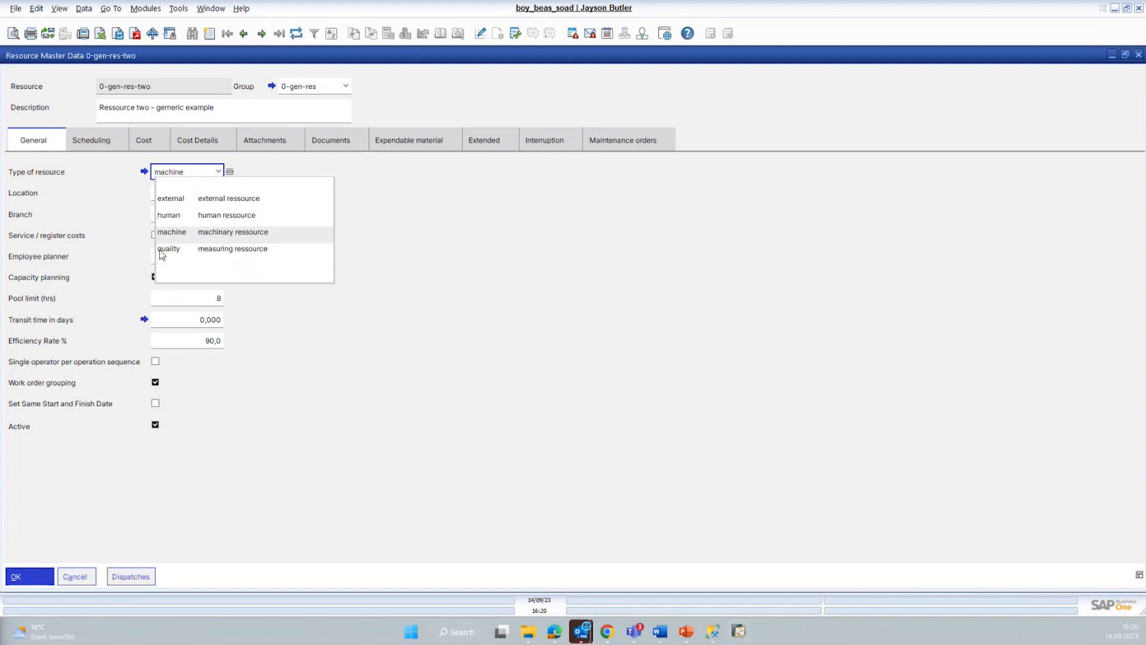
click(77, 237)
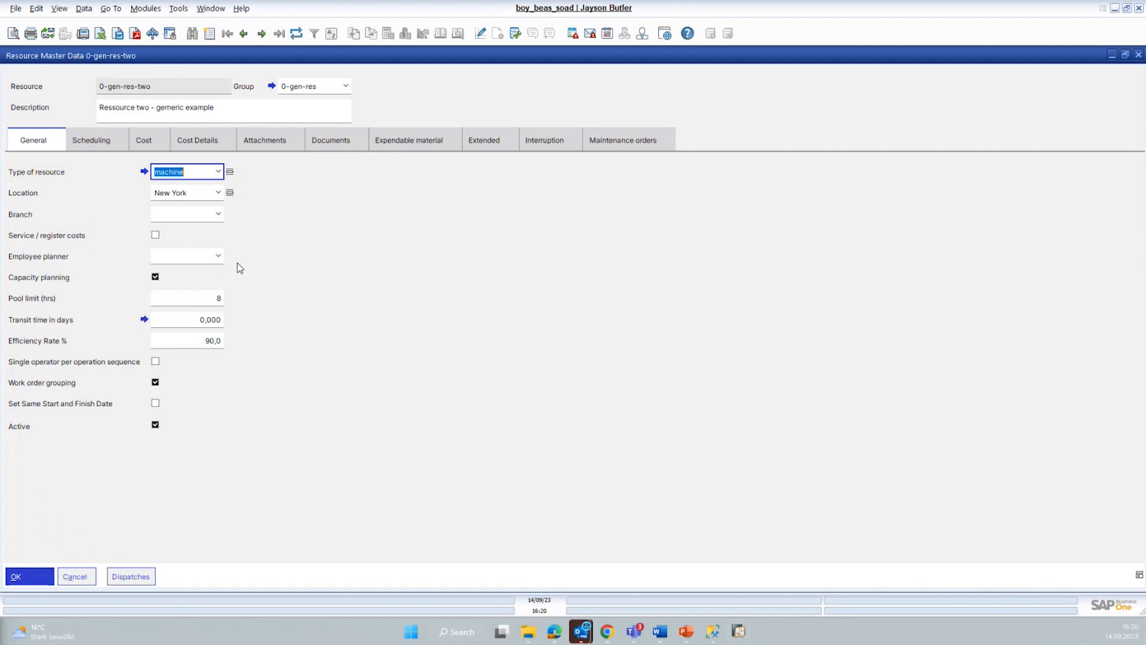
click(155, 281)
click(144, 320)
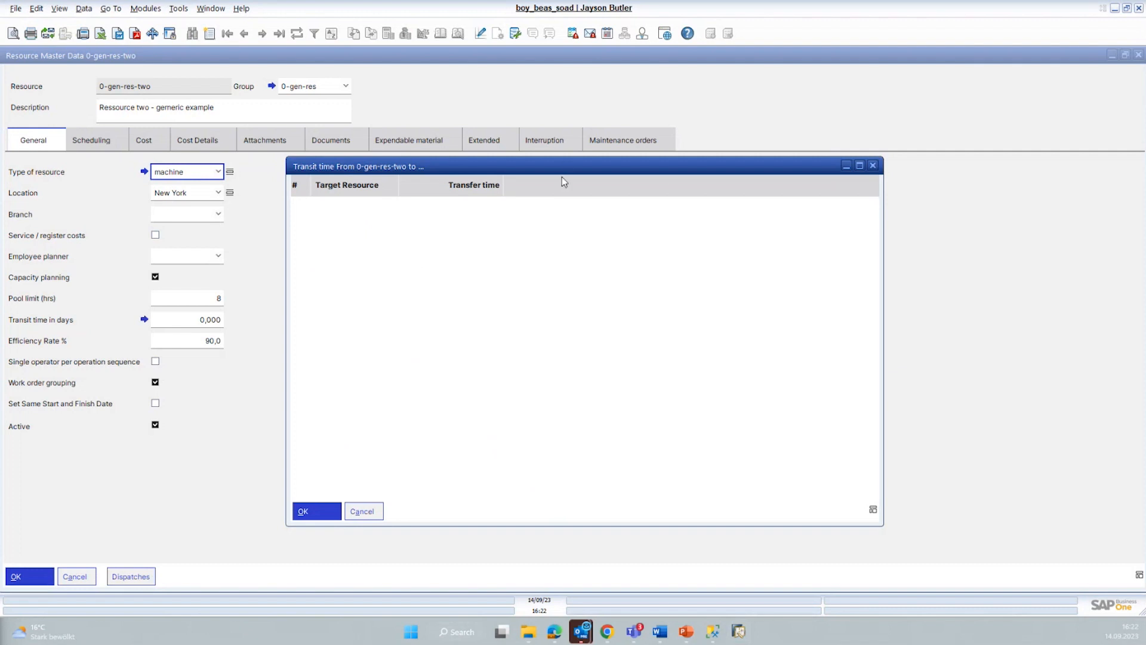
click(873, 166)
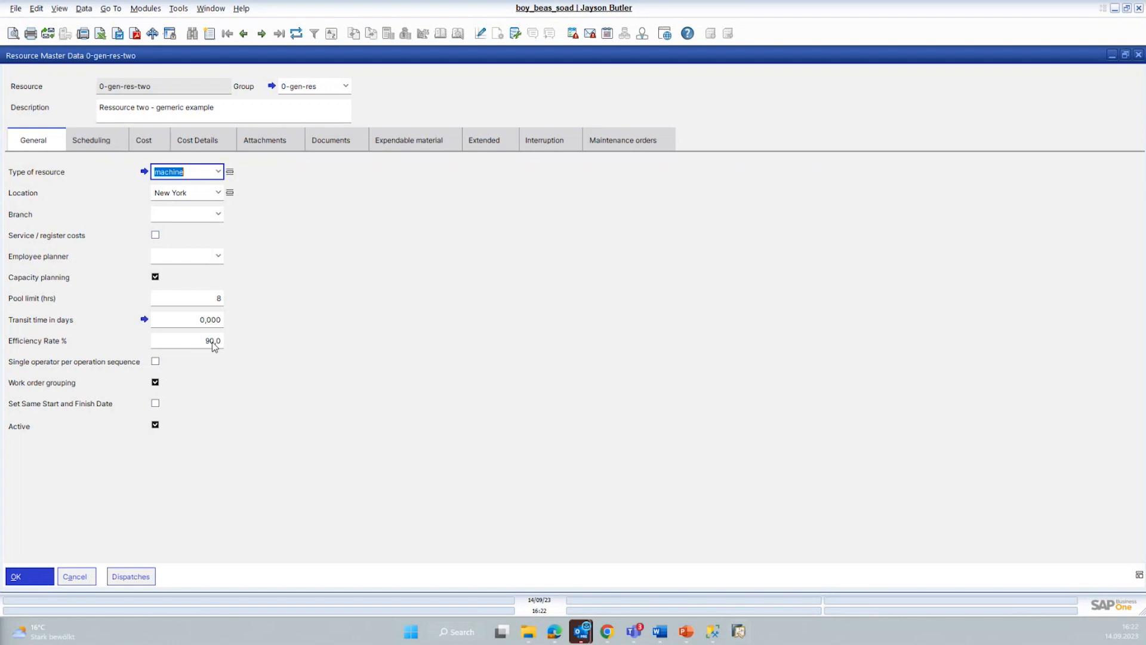
Step: Add a scheduling exception for 18/09/23 to resource 0-gen-res-two with a planned capacity of 2 hours and save it
click(100, 140)
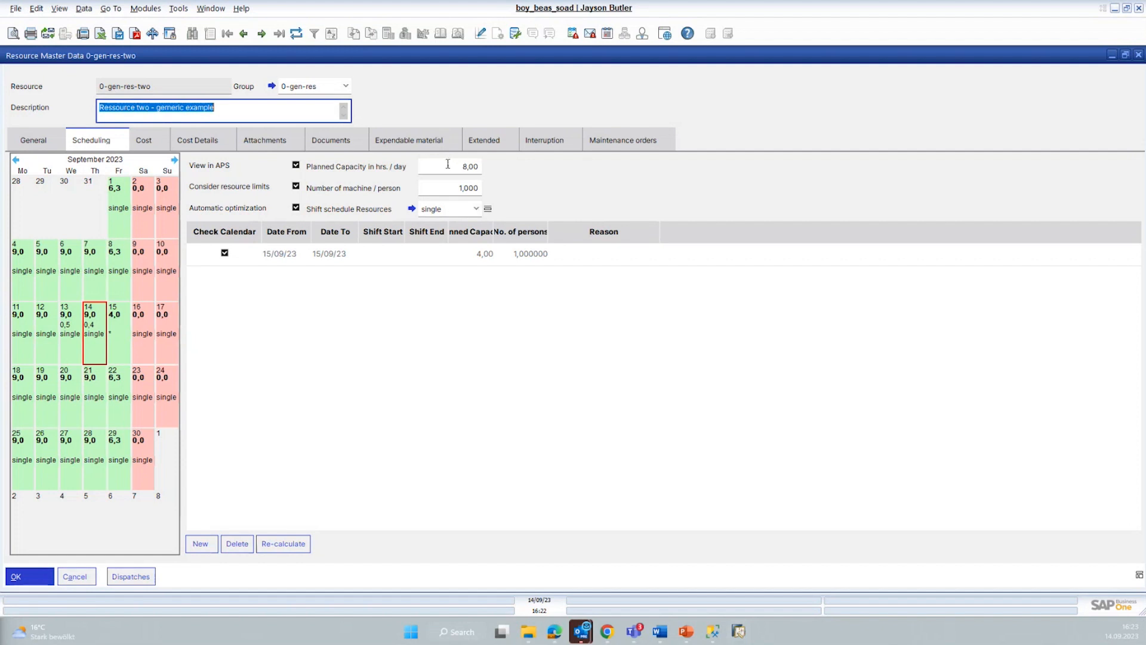
mouse_move(140, 287)
click(23, 392)
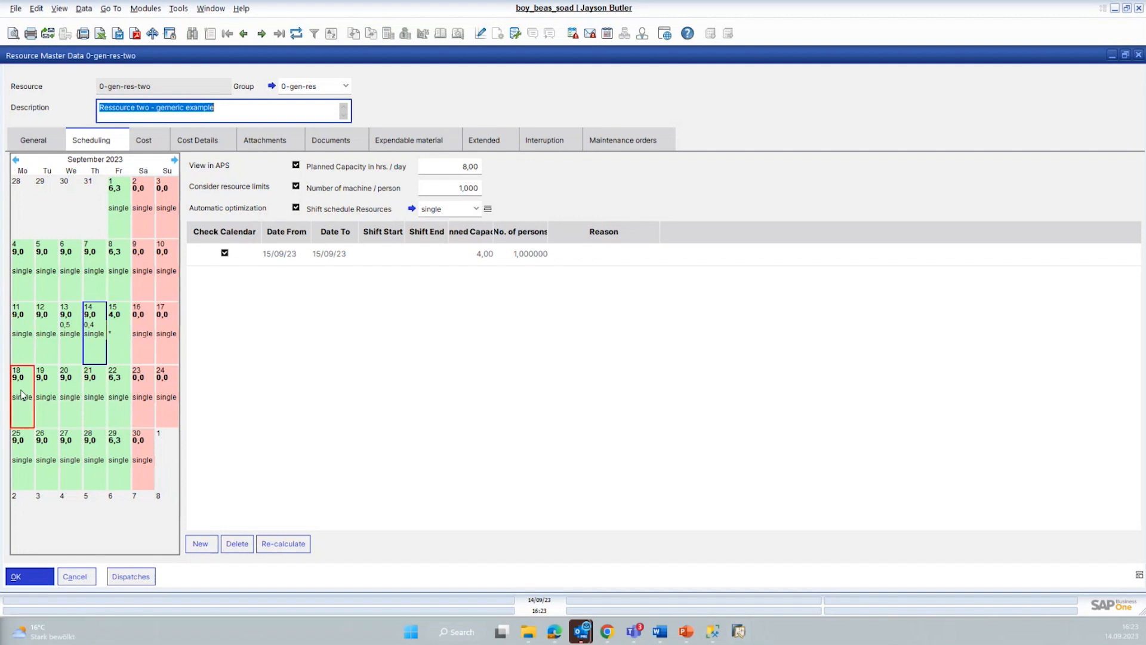
click(200, 544)
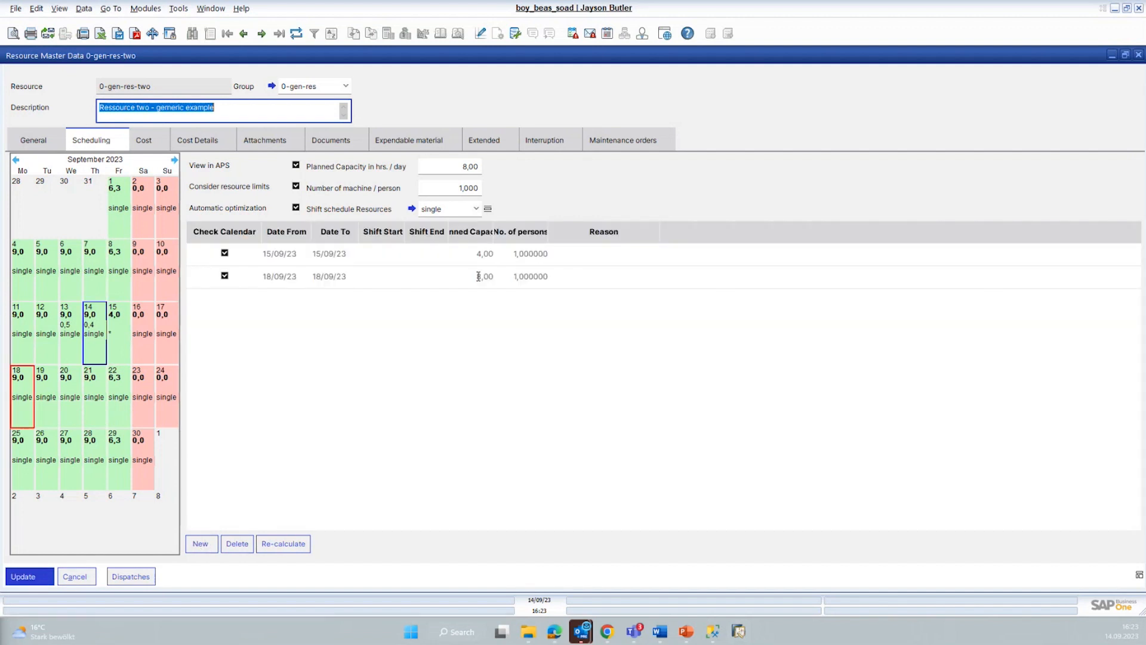
click(478, 276)
text(2)
key(Tab)
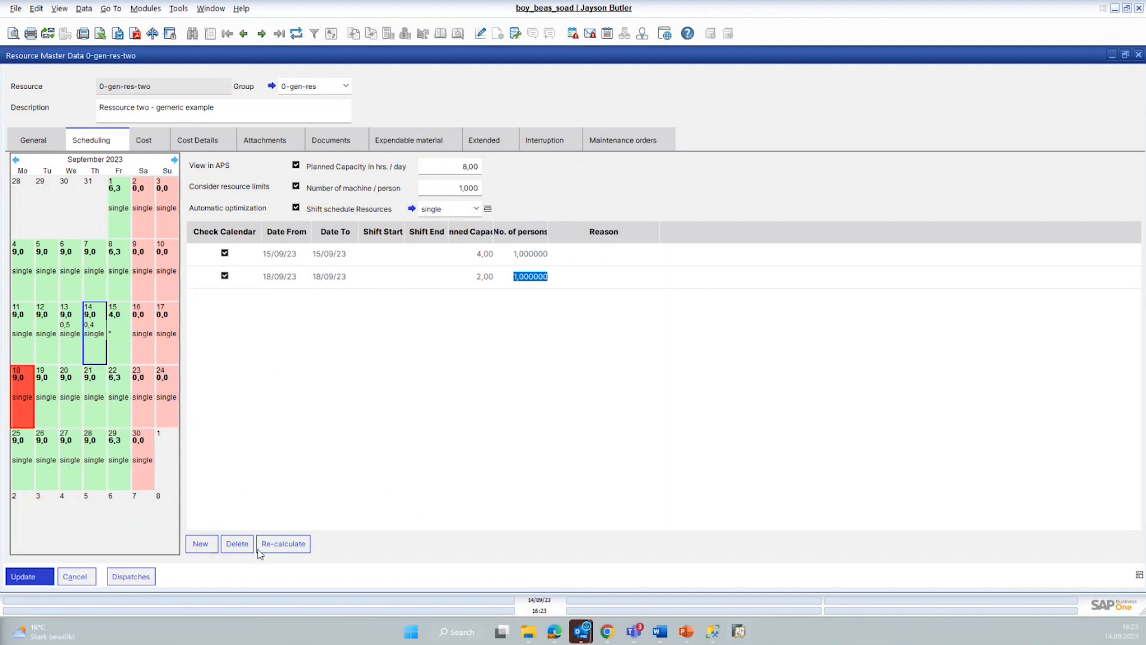
click(22, 573)
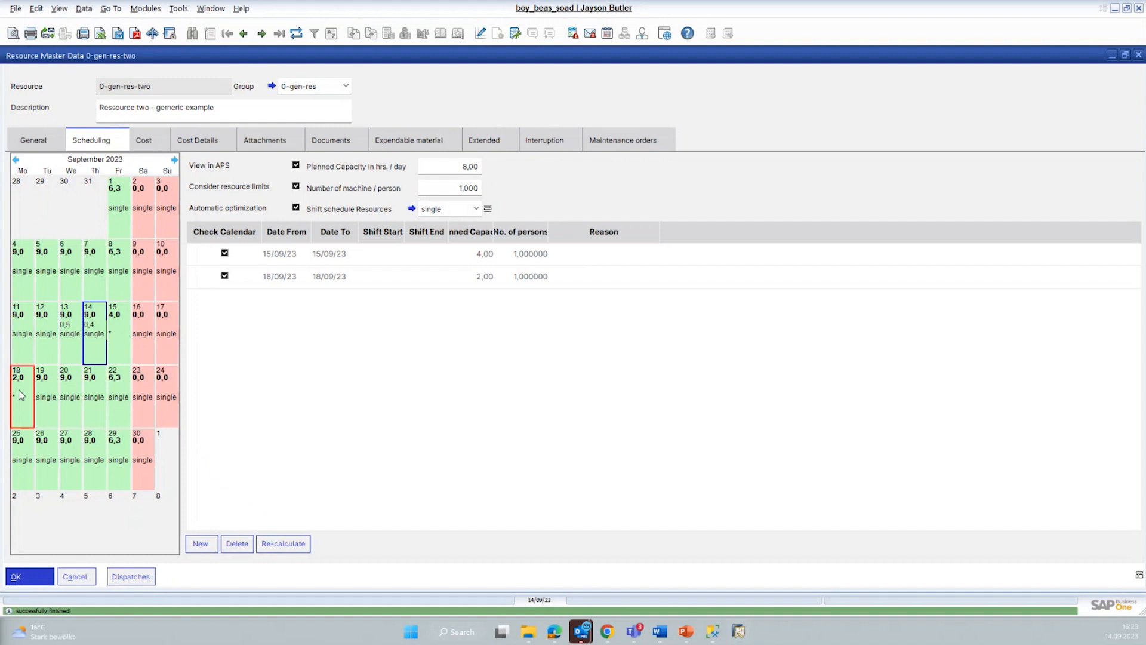
mouse_move(55, 389)
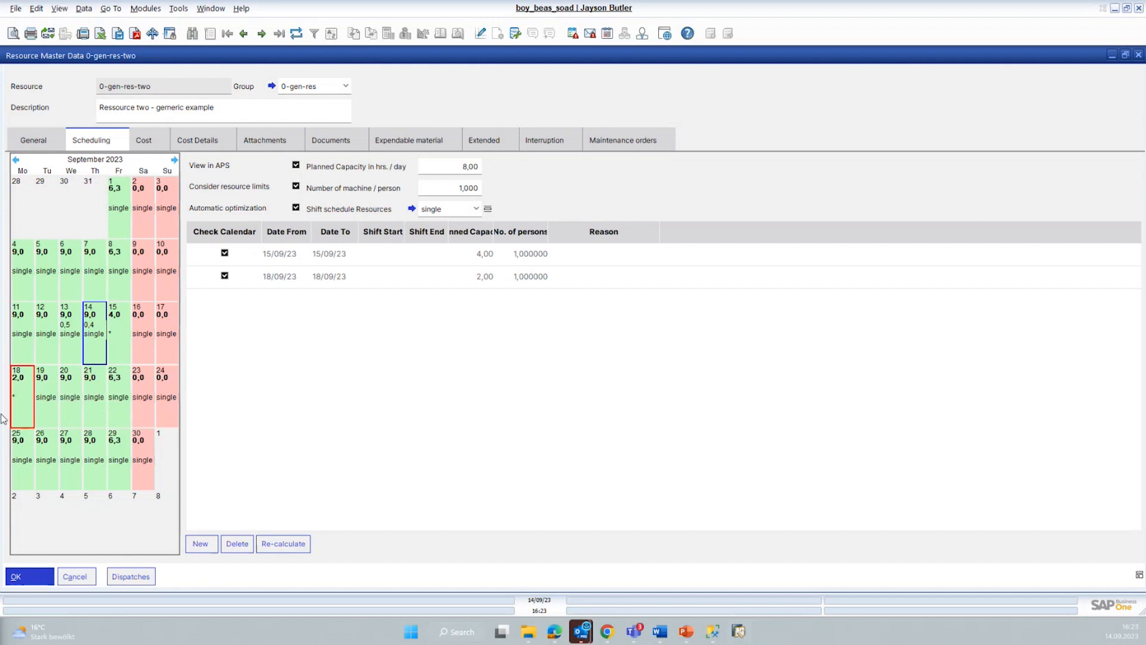
Step: Review the resource's cost rates, cost details, attachments, documents, expendable material, extended settings and interruptions, and close its master data
click(153, 140)
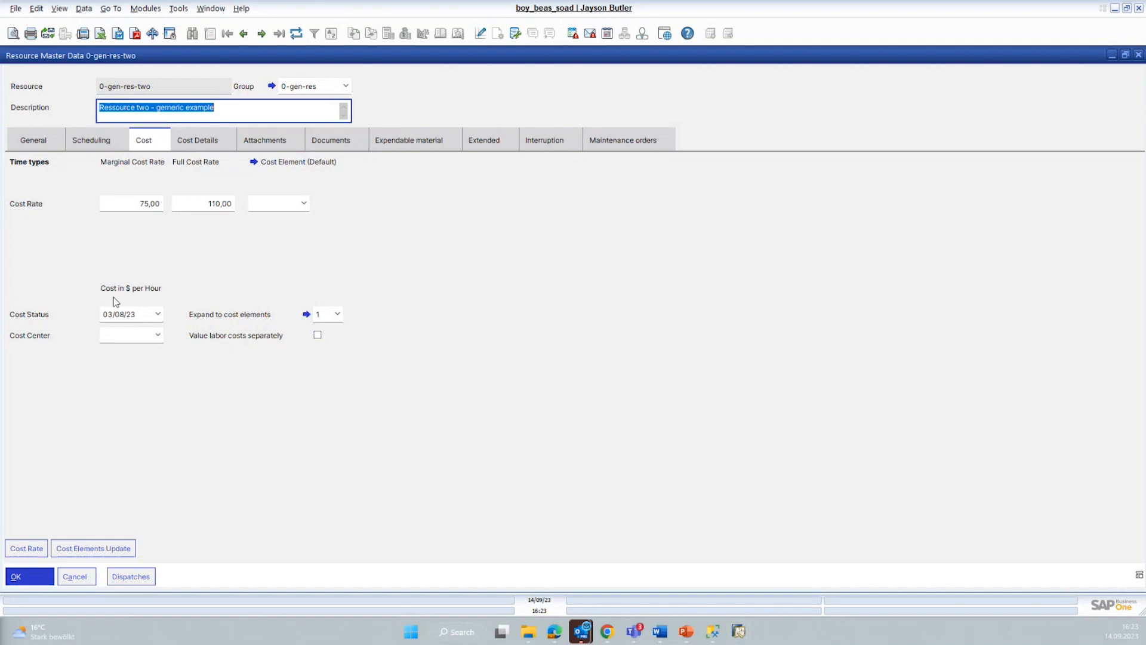
click(205, 142)
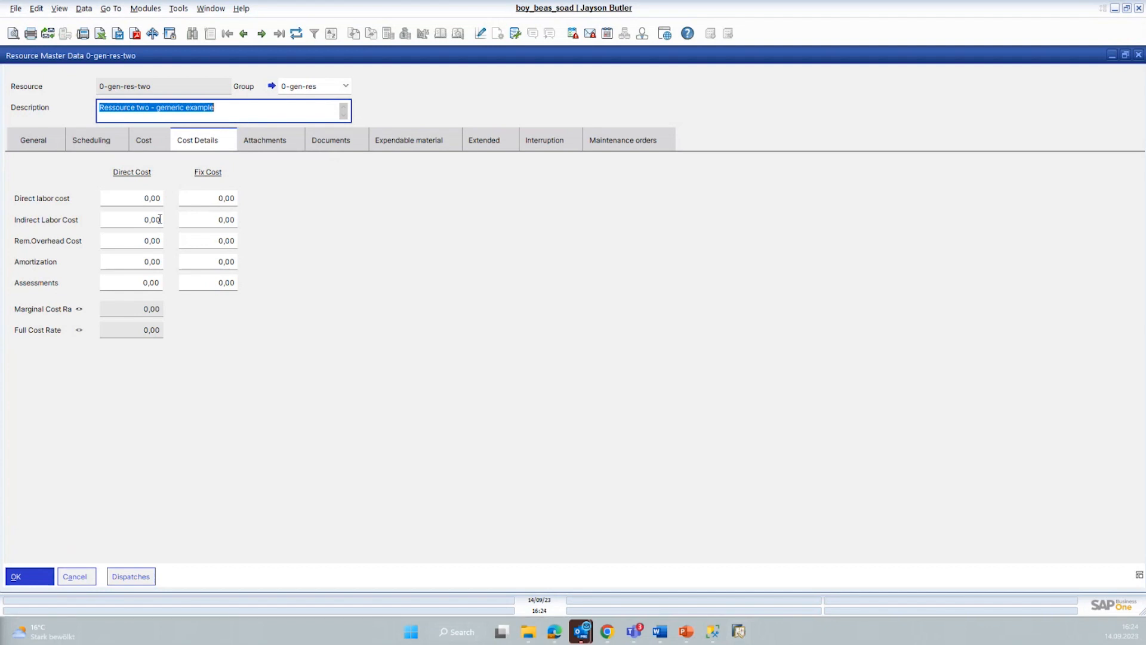
click(143, 138)
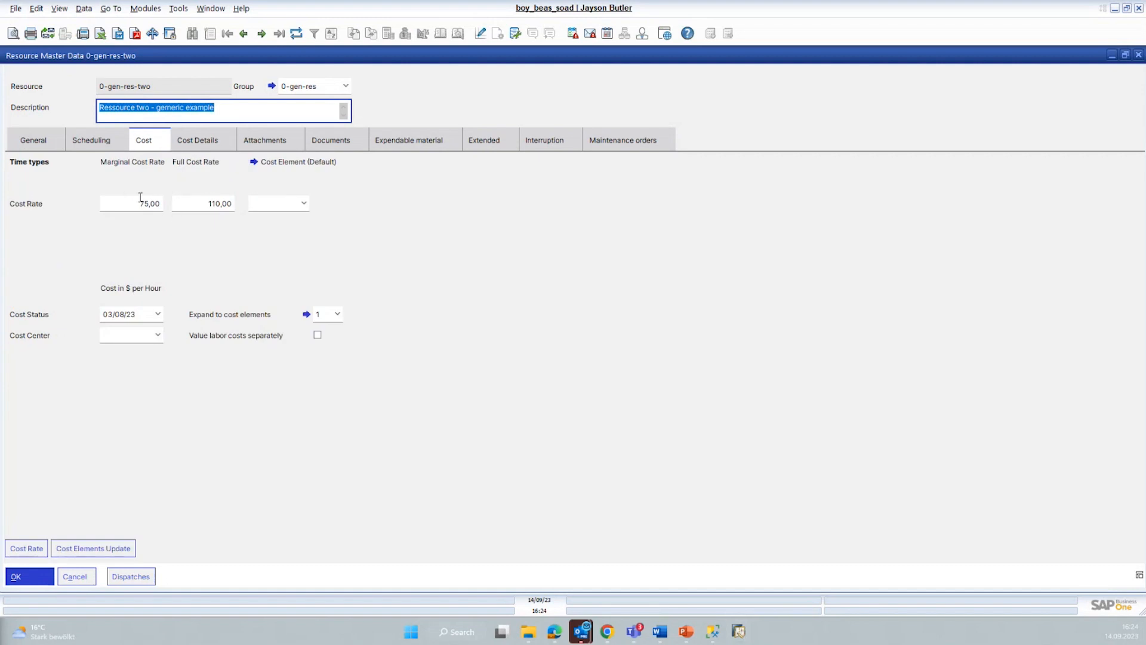
click(272, 143)
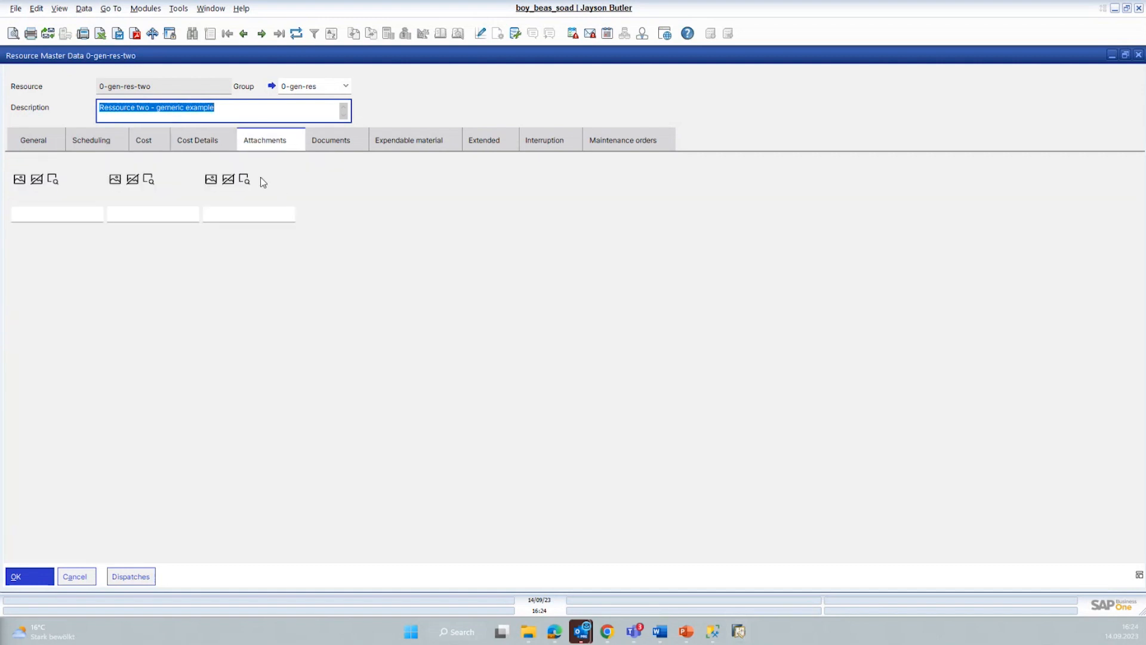
click(342, 147)
click(413, 143)
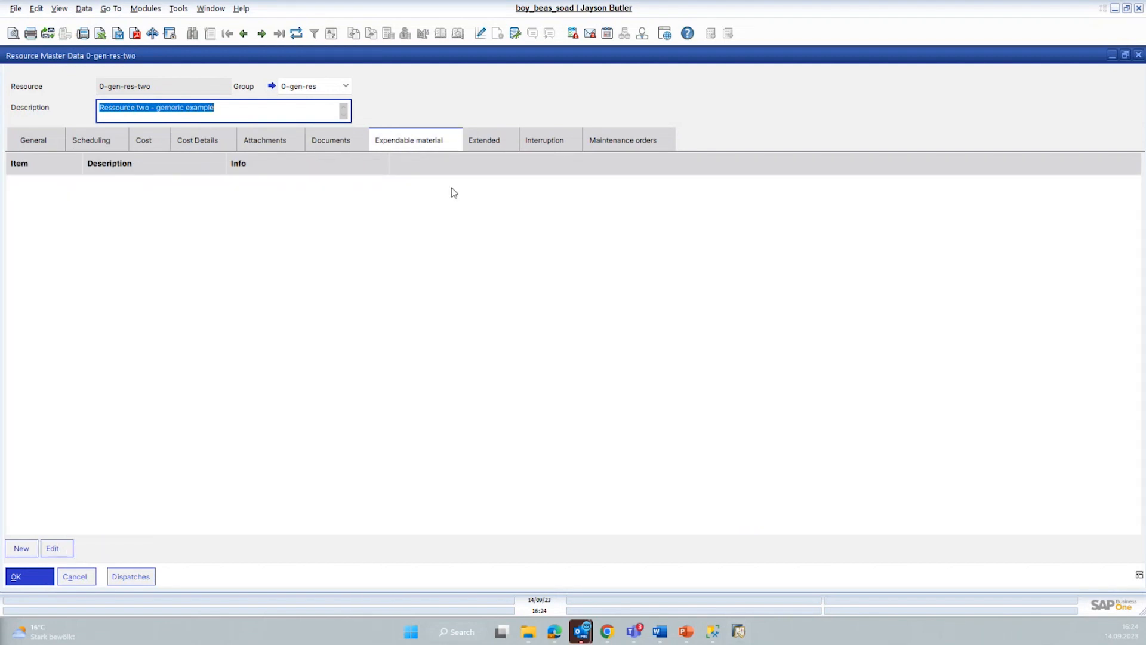
click(497, 147)
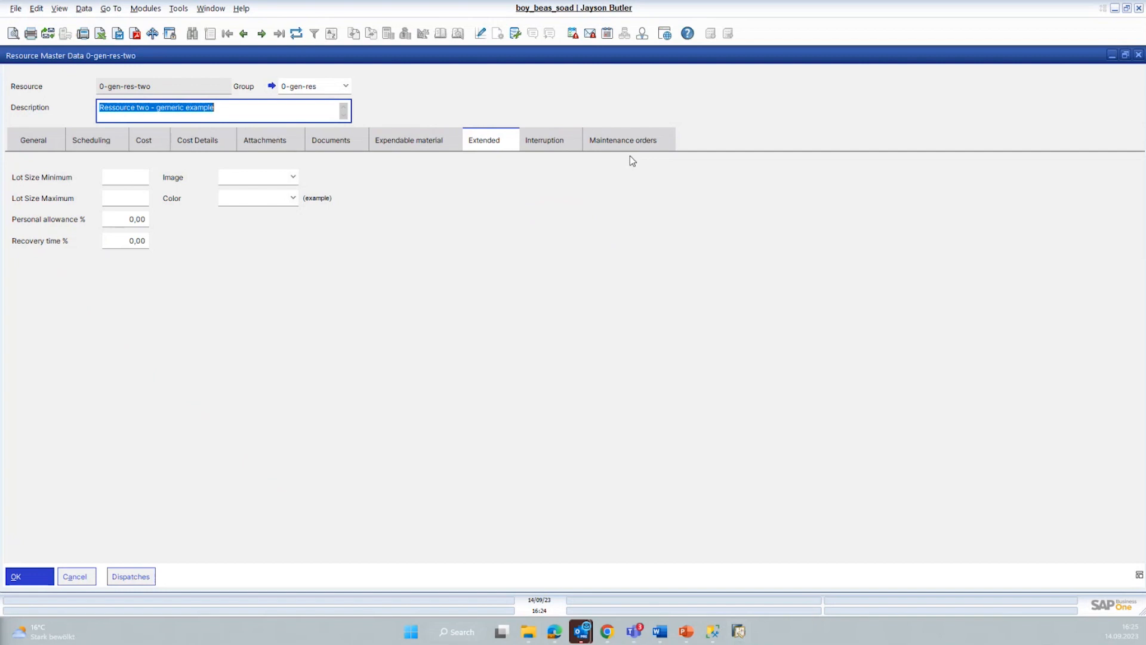
click(545, 144)
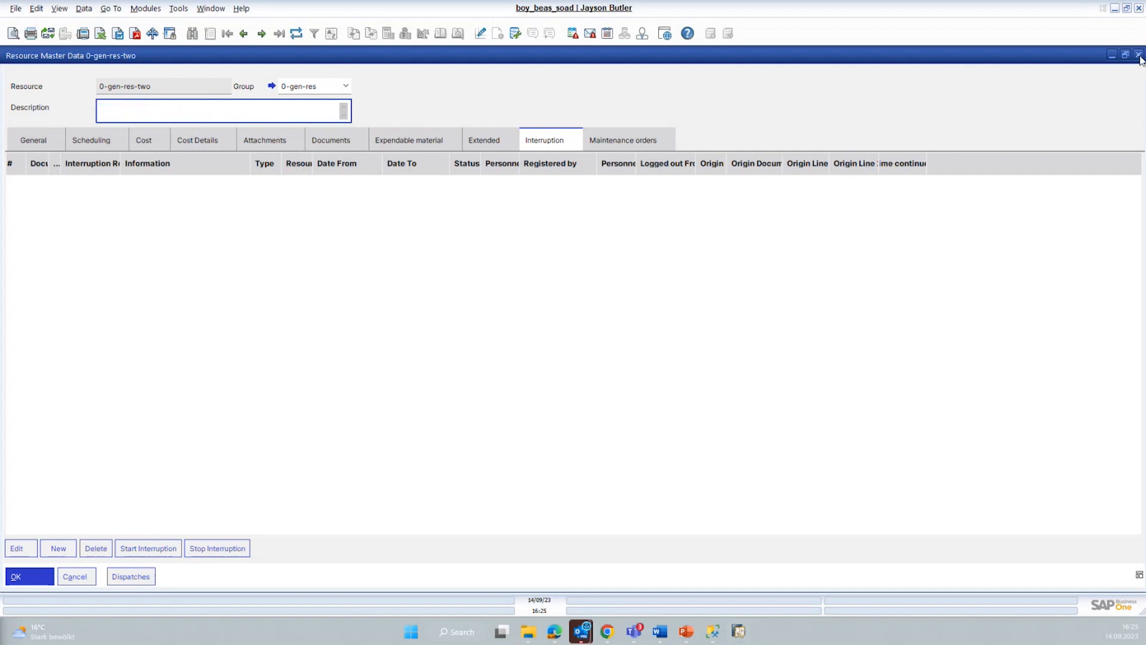
click(1141, 58)
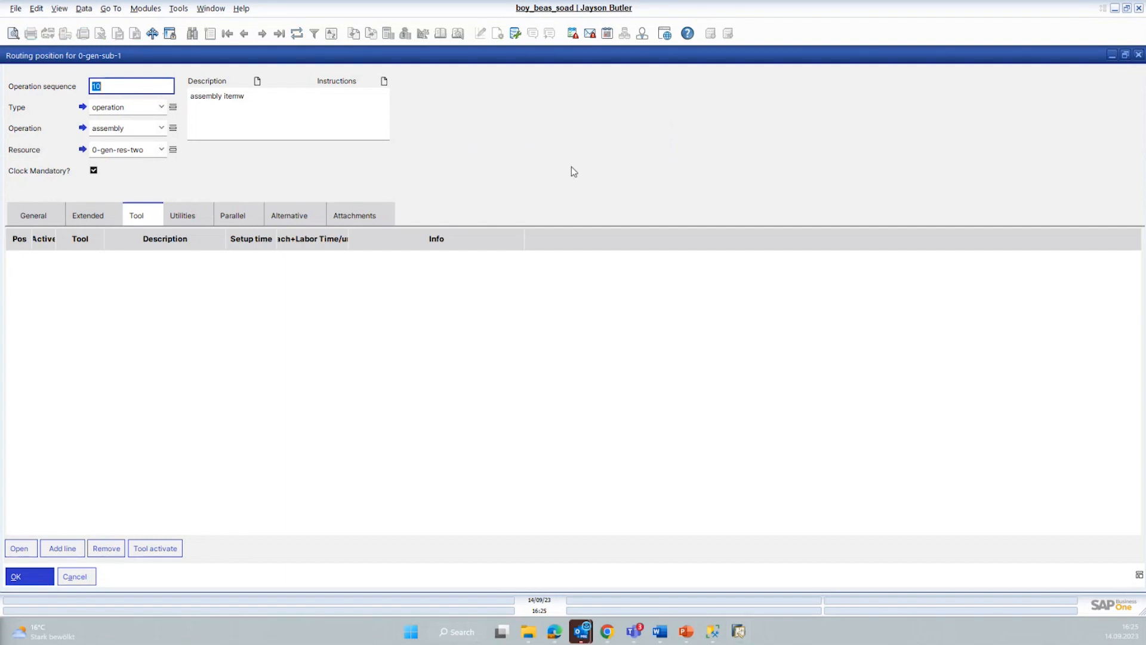
Step: Close the routing position and view the configurator and quality control settings of 0-gen-sub-1
key(Escape)
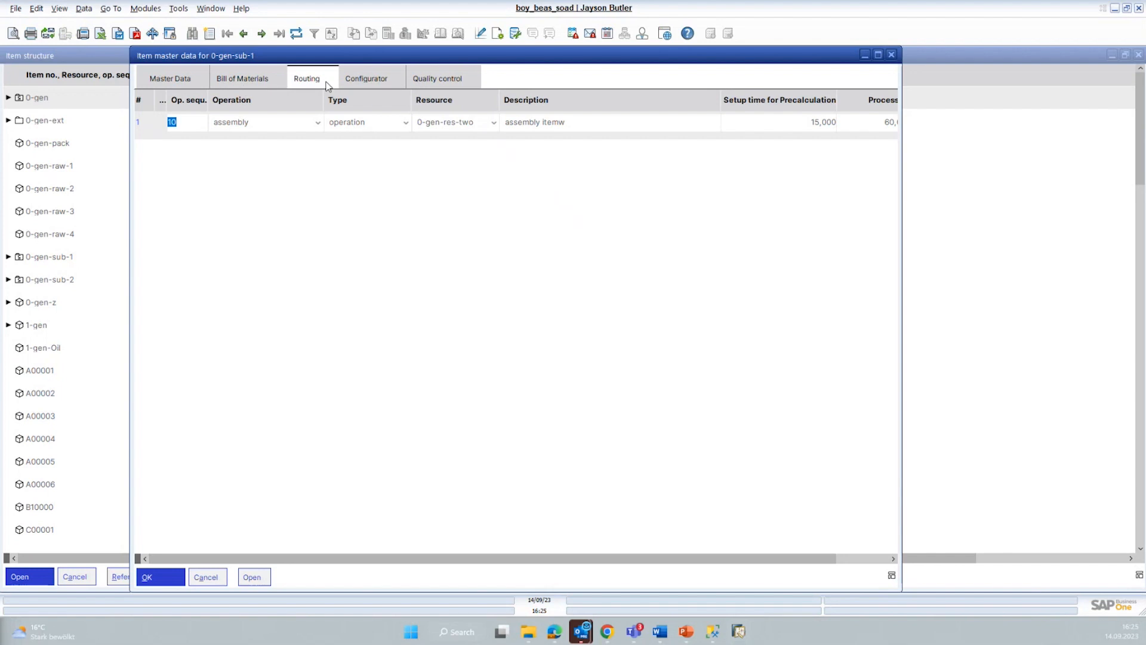
click(367, 80)
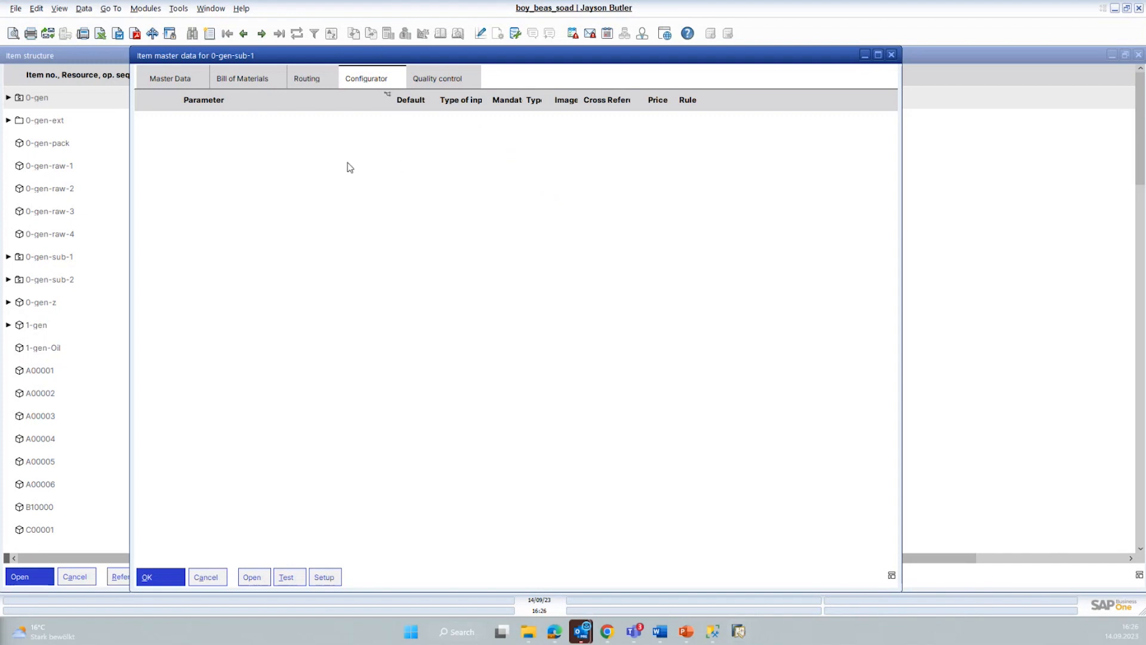
click(451, 78)
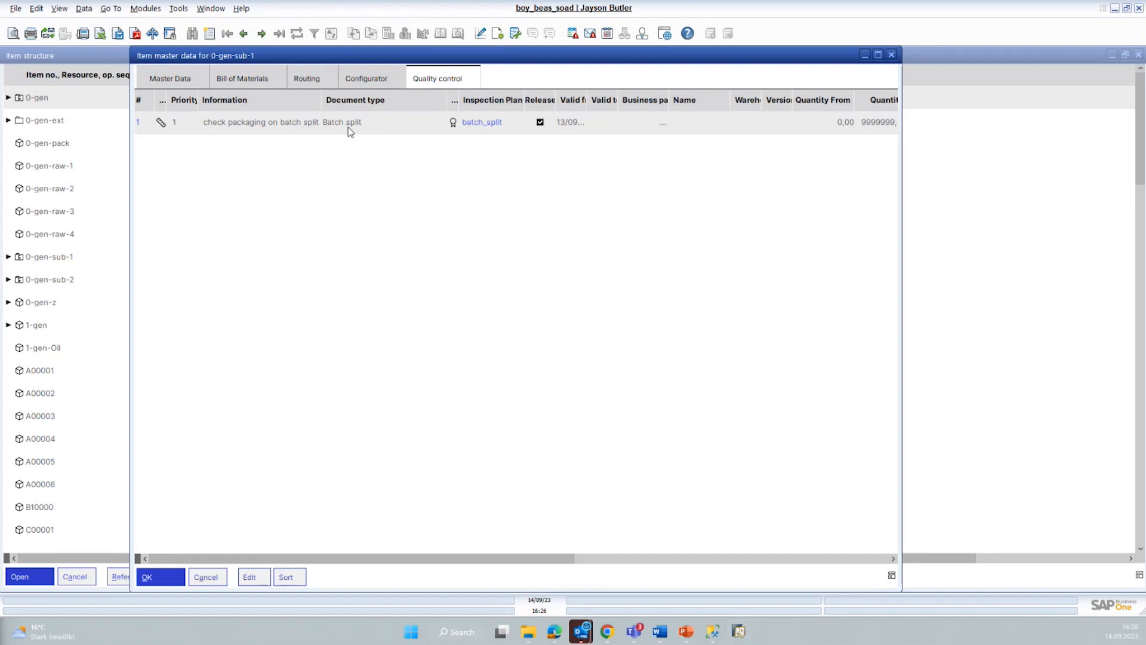
Step: Open the batch_split QC inspection plan assigned to 0-gen-sub-1 and examine the details of its measurement position
double_click(303, 128)
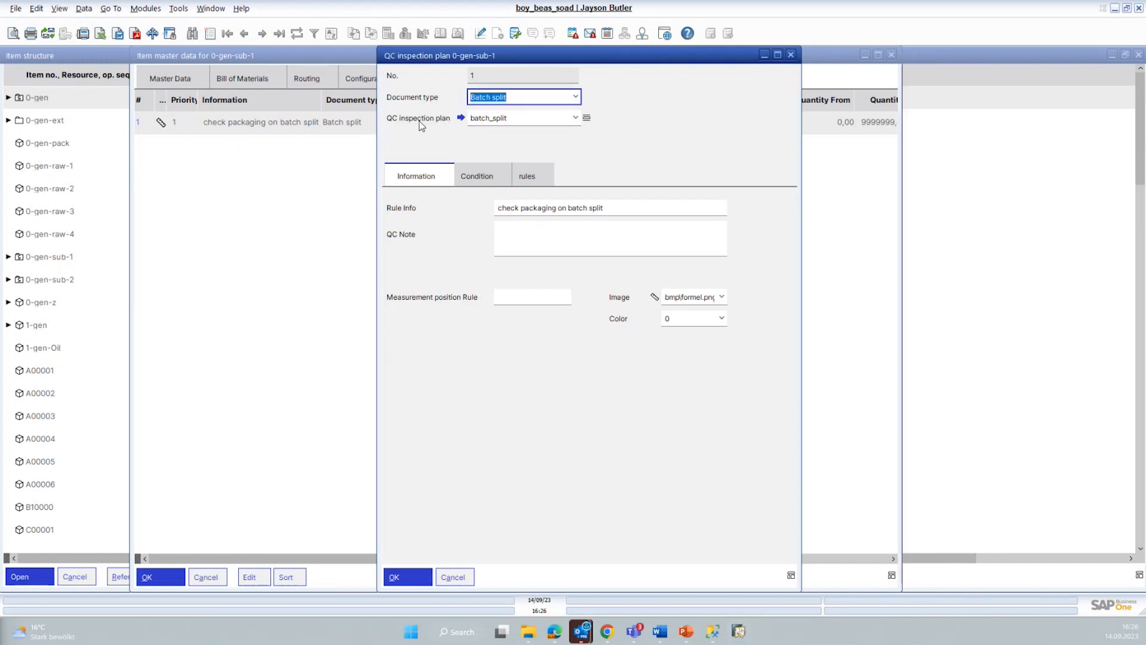
click(461, 118)
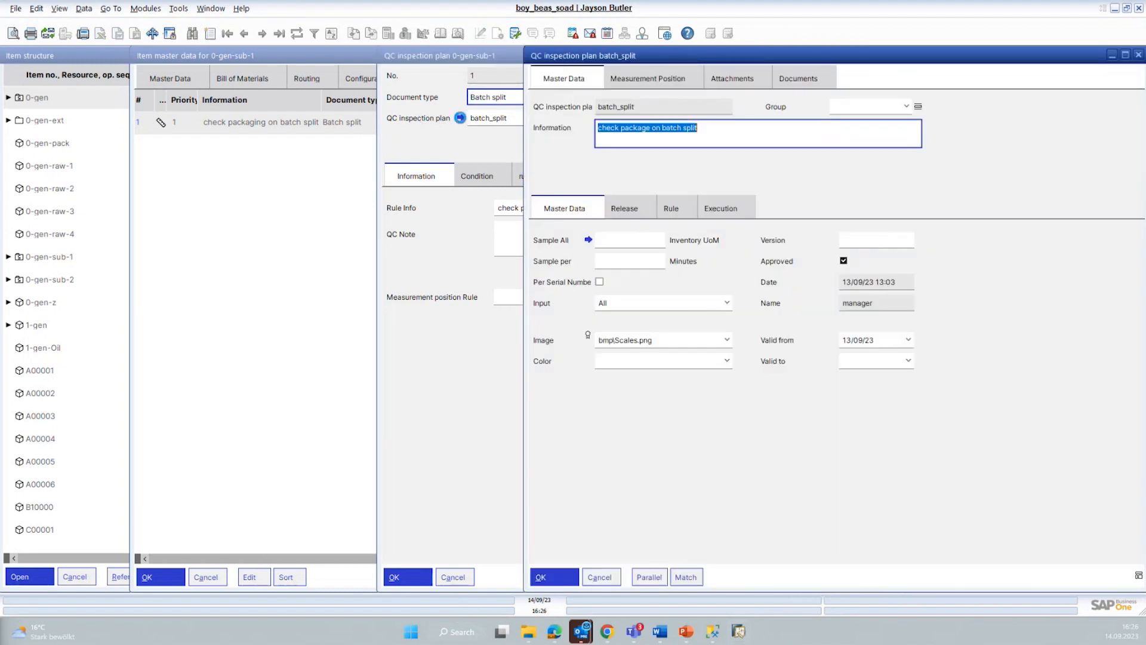
drag(619, 55, 429, 54)
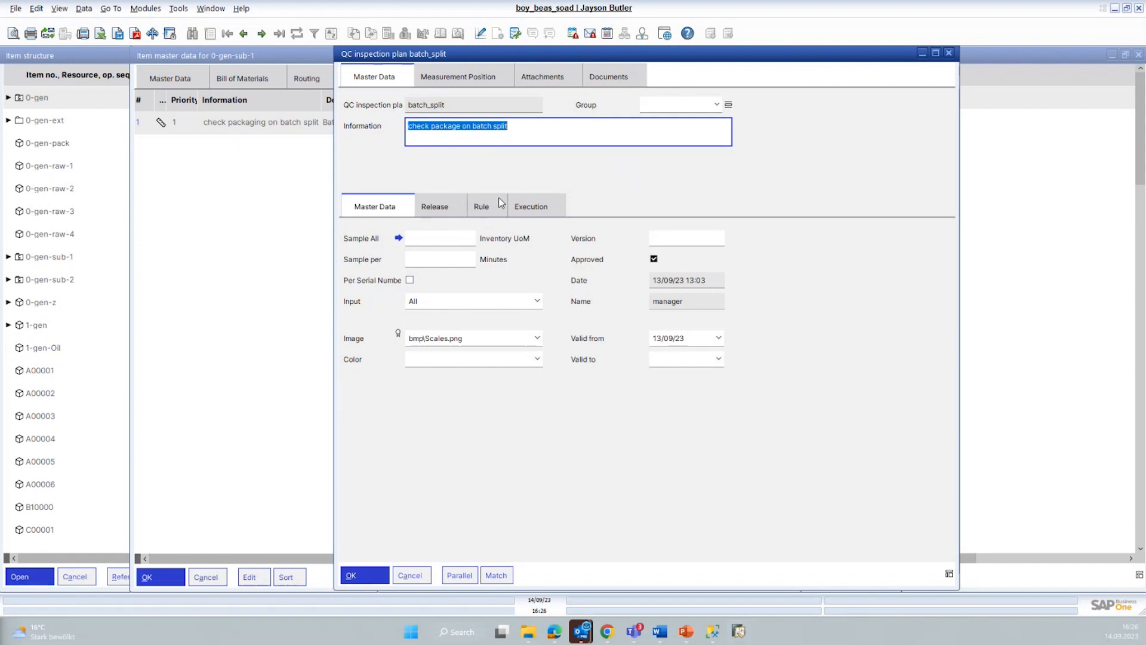
click(469, 80)
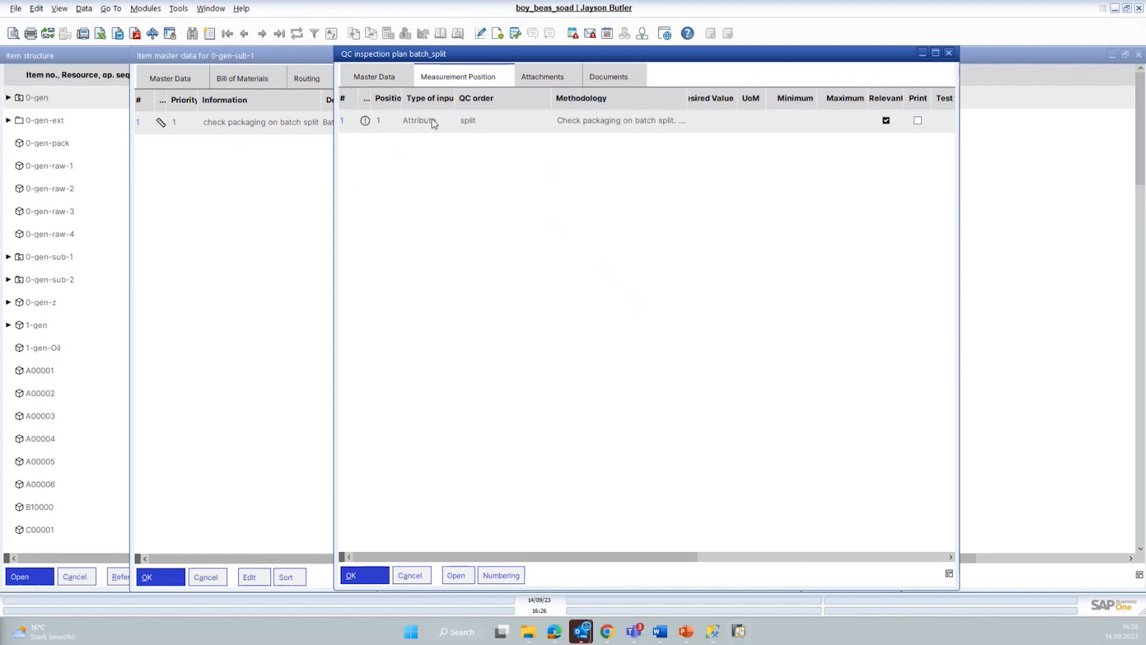
double_click(433, 122)
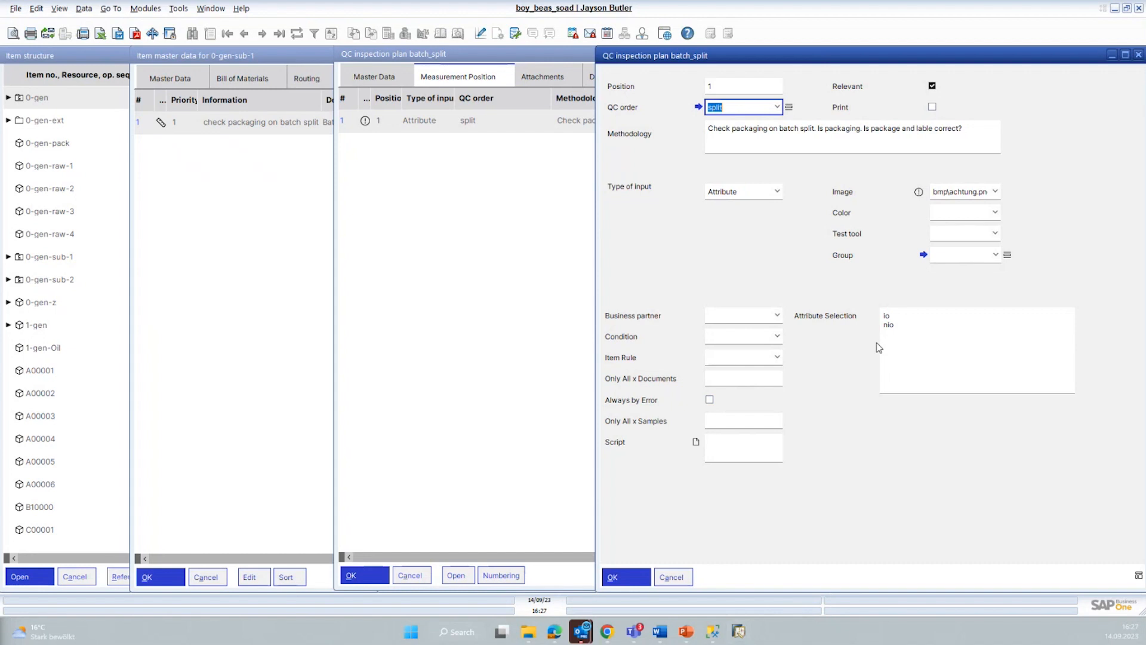
click(672, 577)
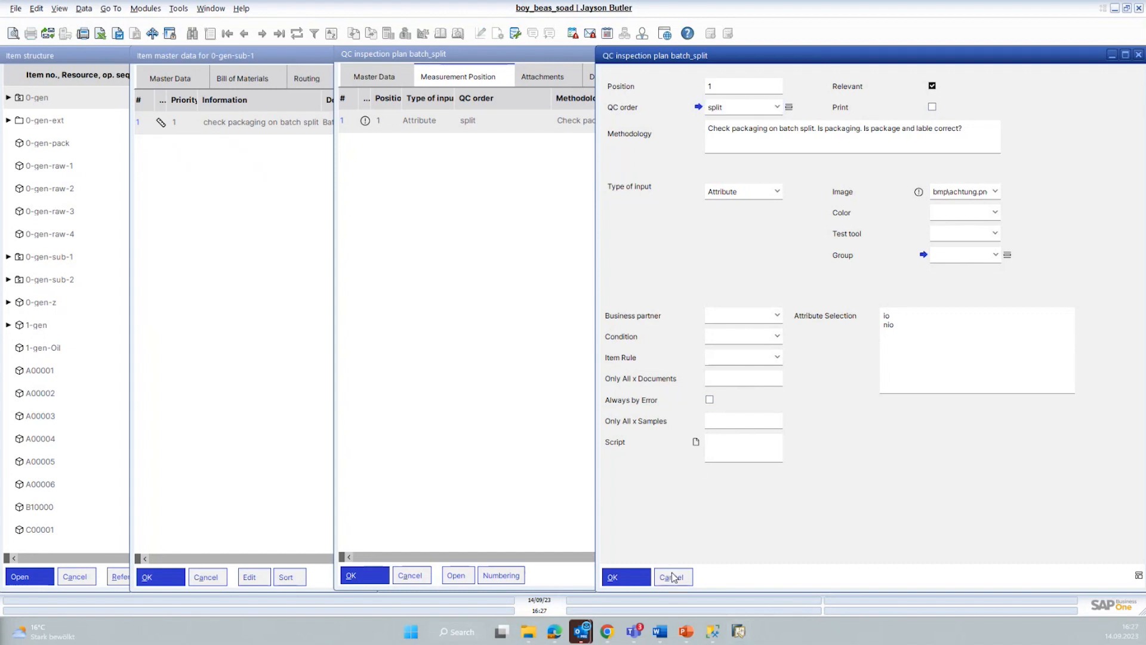
Step: Close the QC inspection plan windows, the item master data of 0-gen-sub-1 and the item structure
click(417, 576)
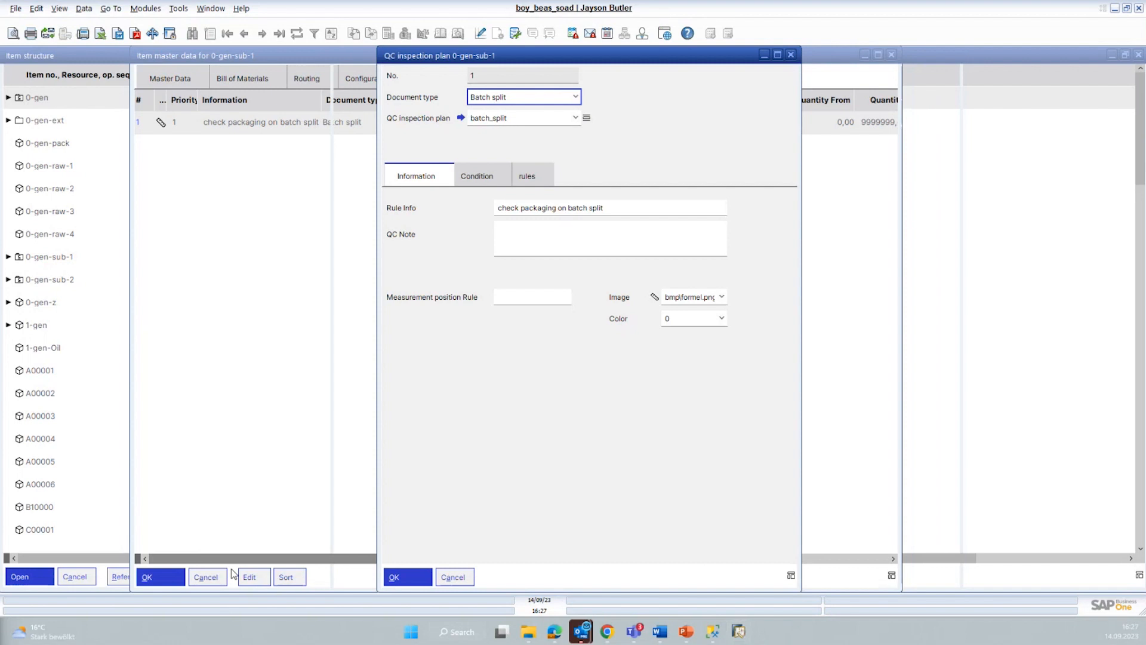
click(449, 578)
click(201, 578)
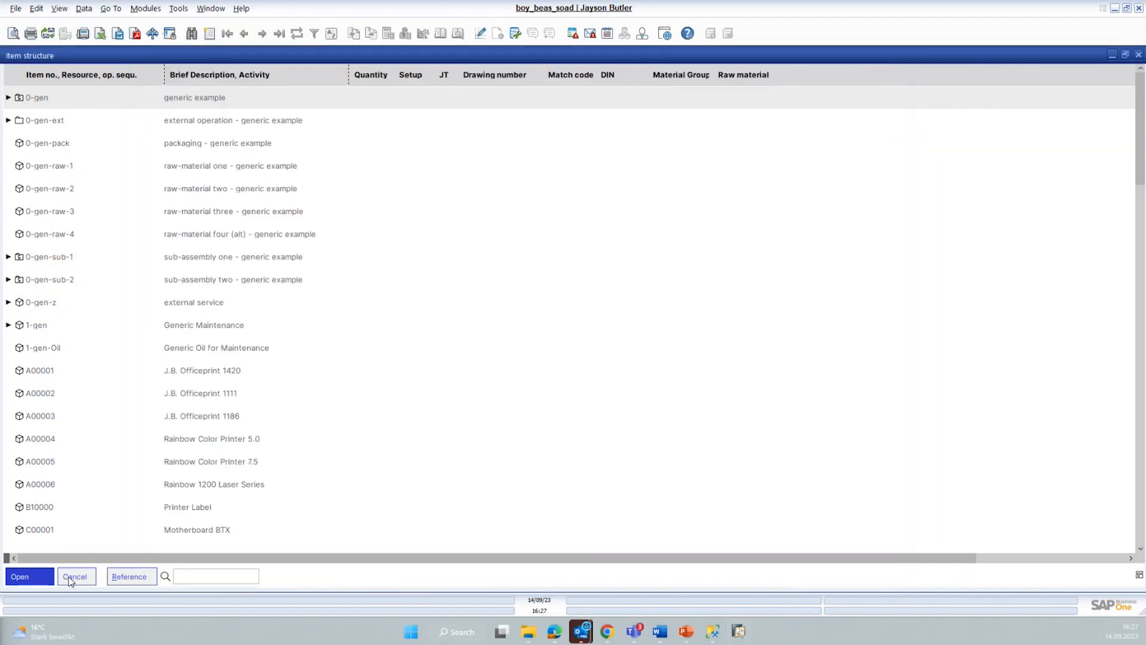
click(71, 577)
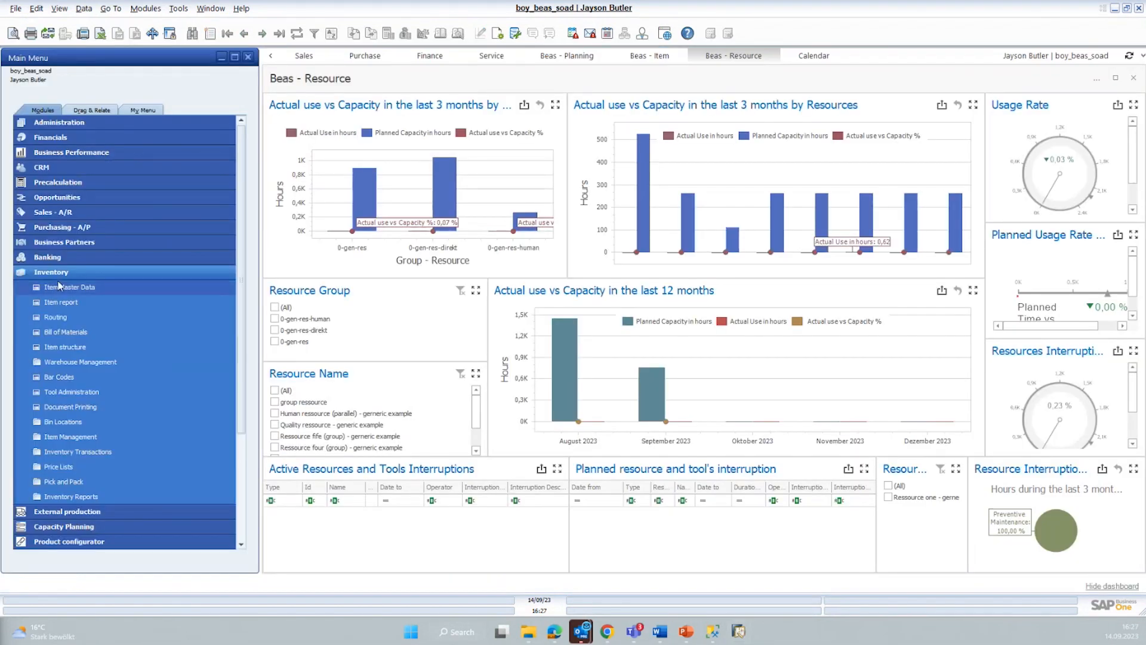
Step: Open the production work orders list and maximize its window
click(55, 272)
click(44, 362)
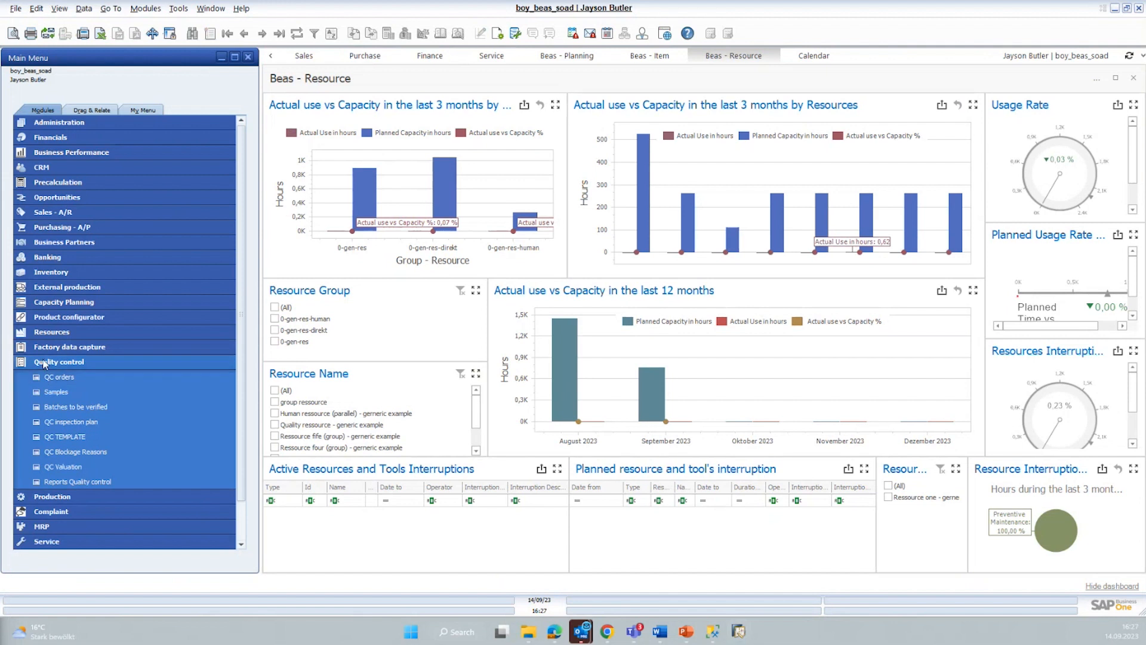
click(44, 363)
click(37, 376)
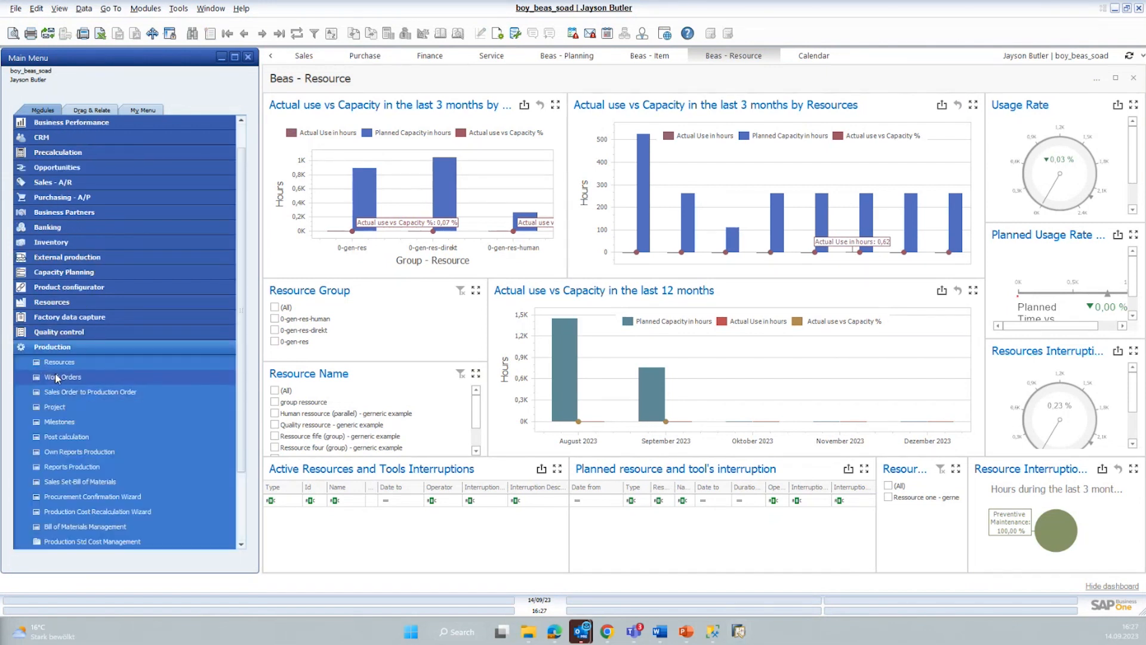
click(55, 377)
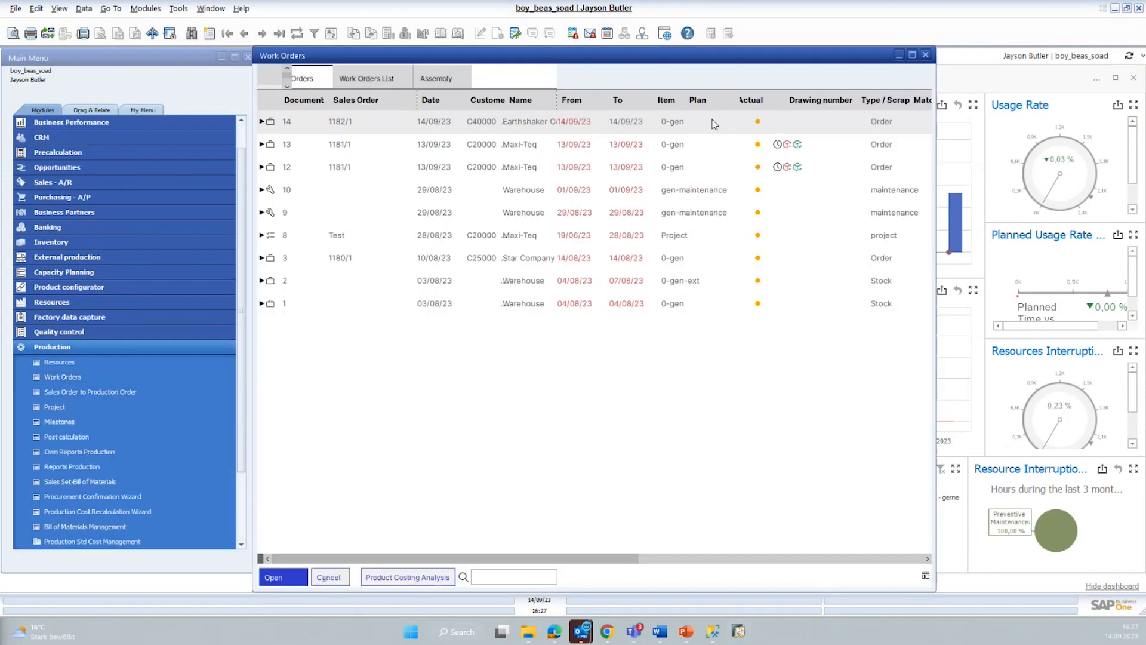
click(912, 55)
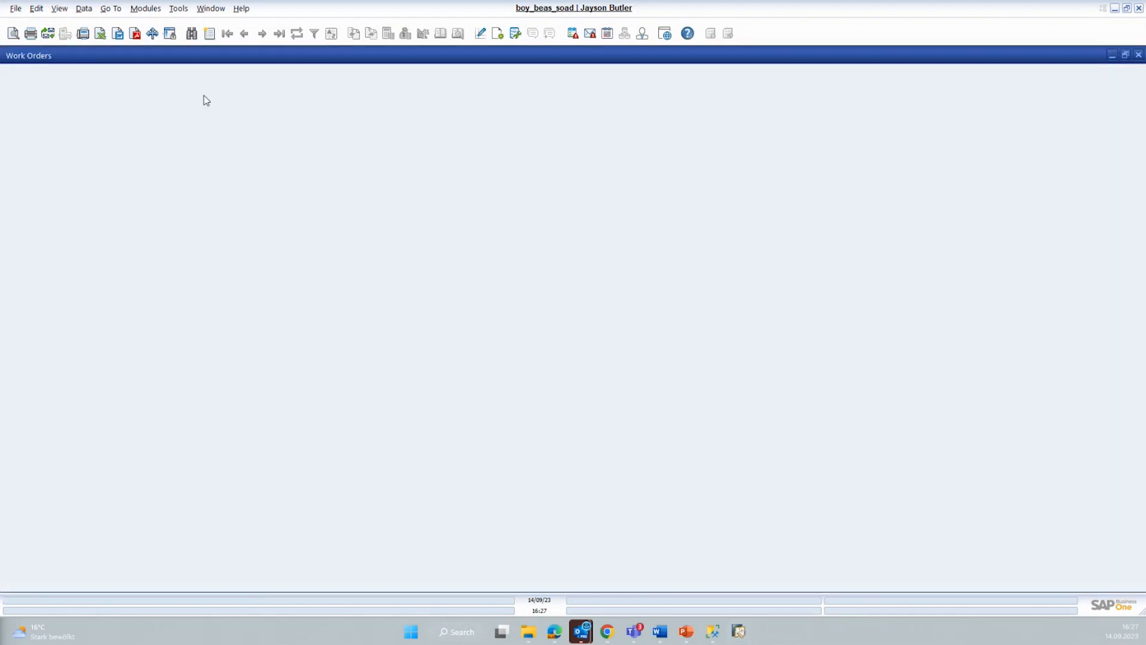
Step: Expand work order 14 and unfold the complete structure of its 0-gen assembly
click(8, 121)
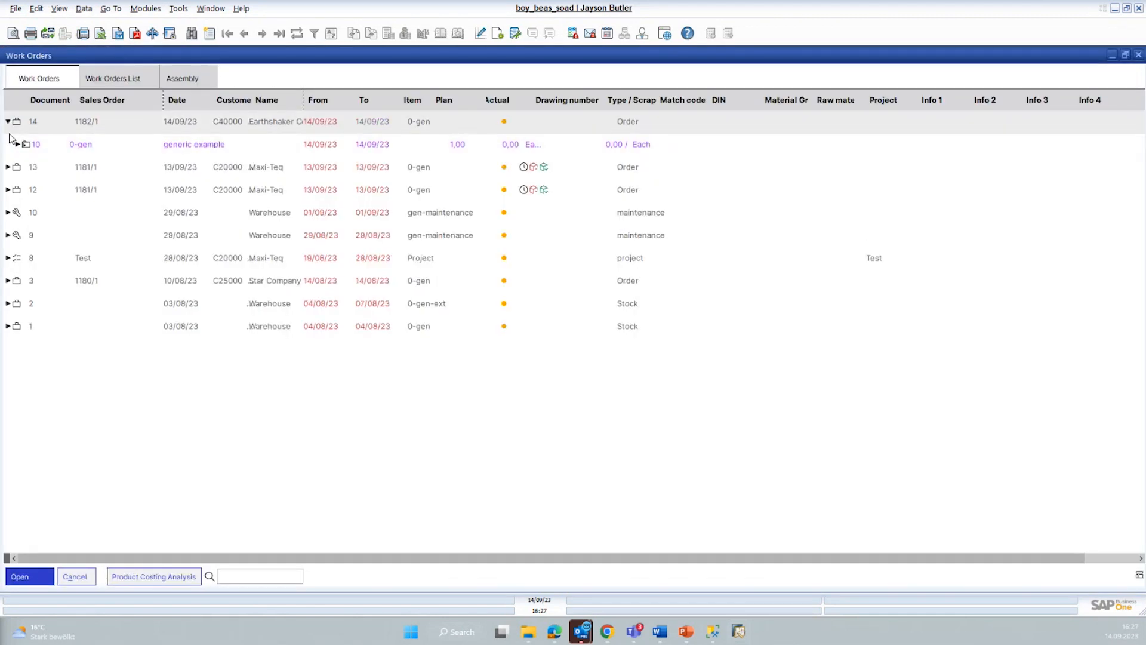
right_click(22, 147)
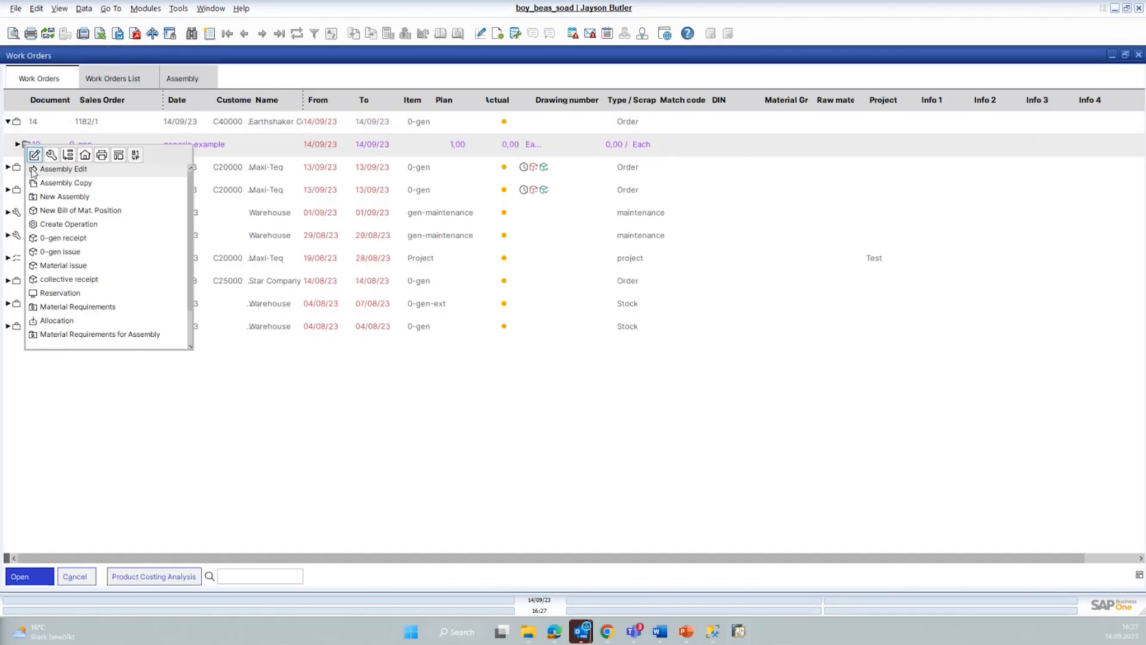
scroll(66, 334, down, 1)
click(65, 322)
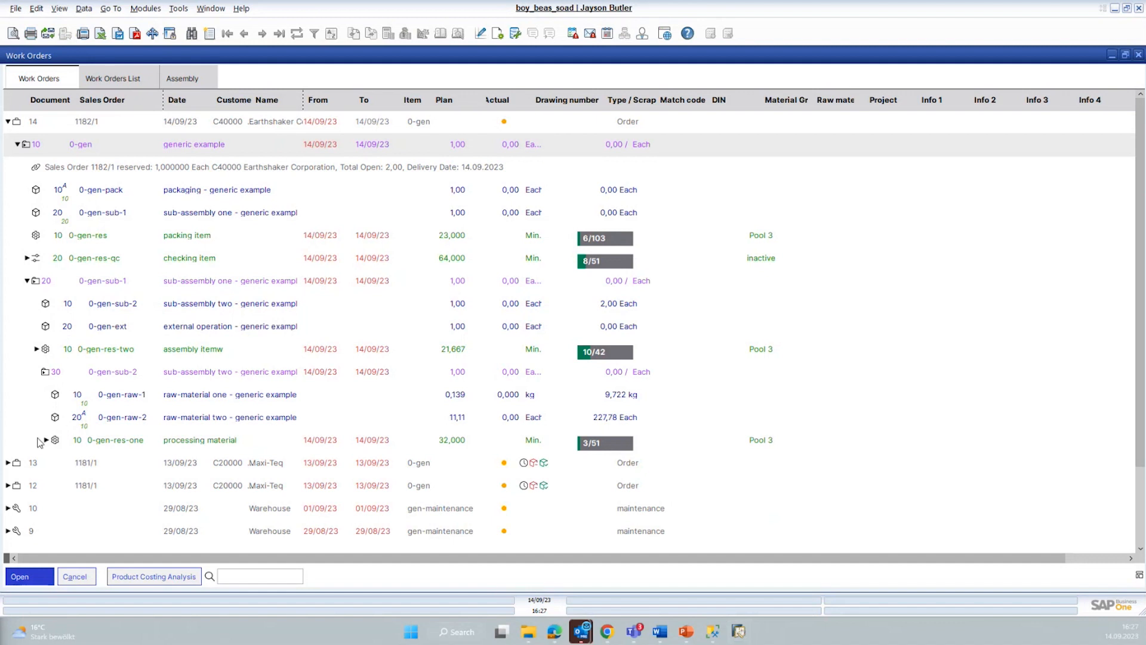
Step: Expand operations 0-gen-res-qc, 0-gen-res-two and 0-gen-res-one in work order 14 and examine their tools, parallel and alternative resources
click(27, 259)
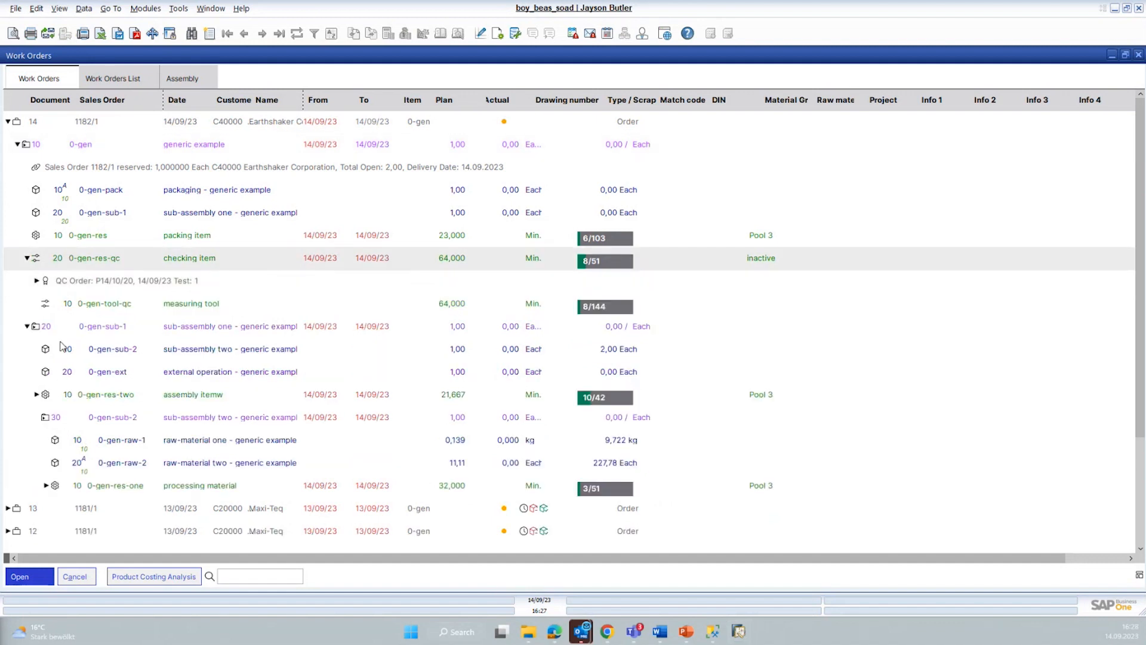
click(87, 305)
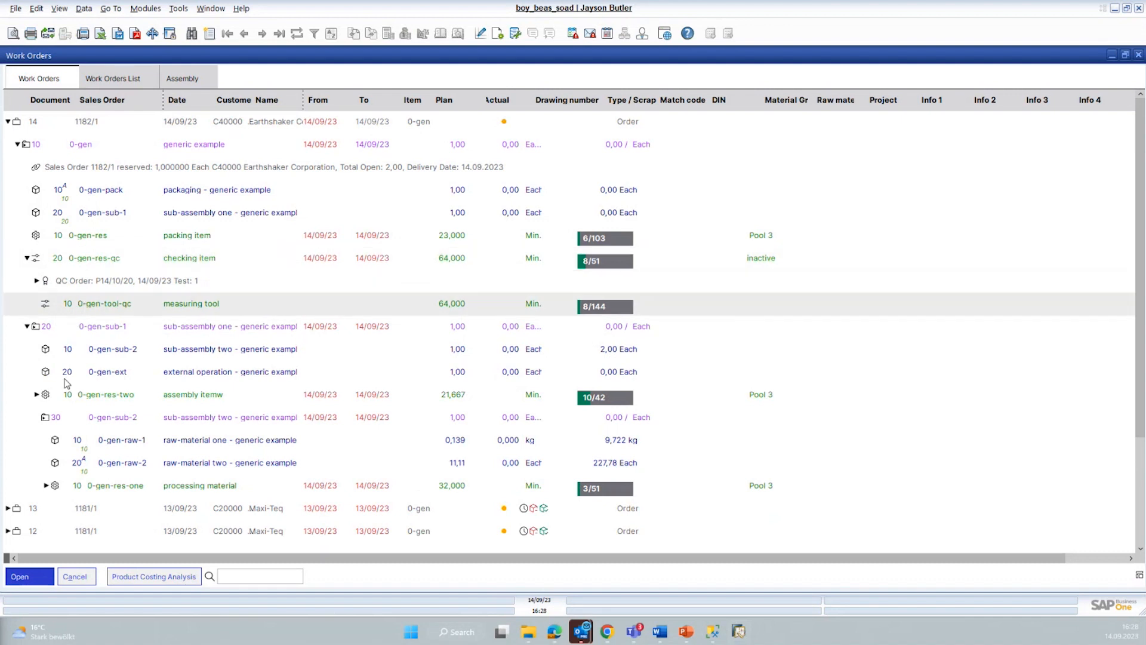
click(35, 398)
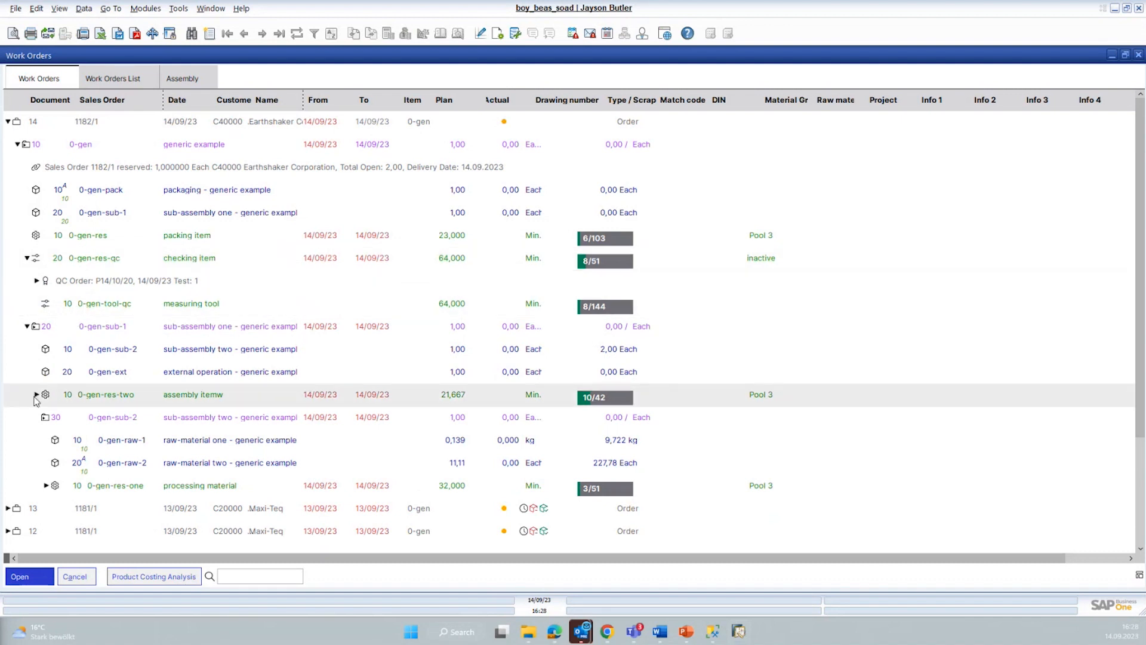
click(34, 396)
scroll(133, 360, down, 1)
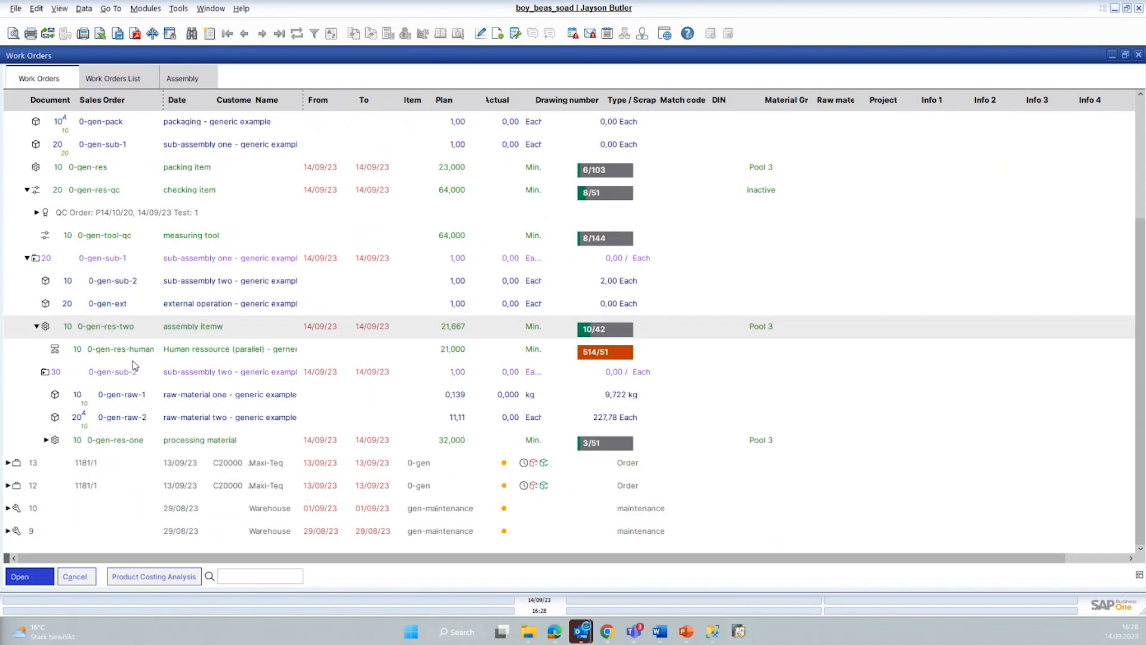
click(46, 439)
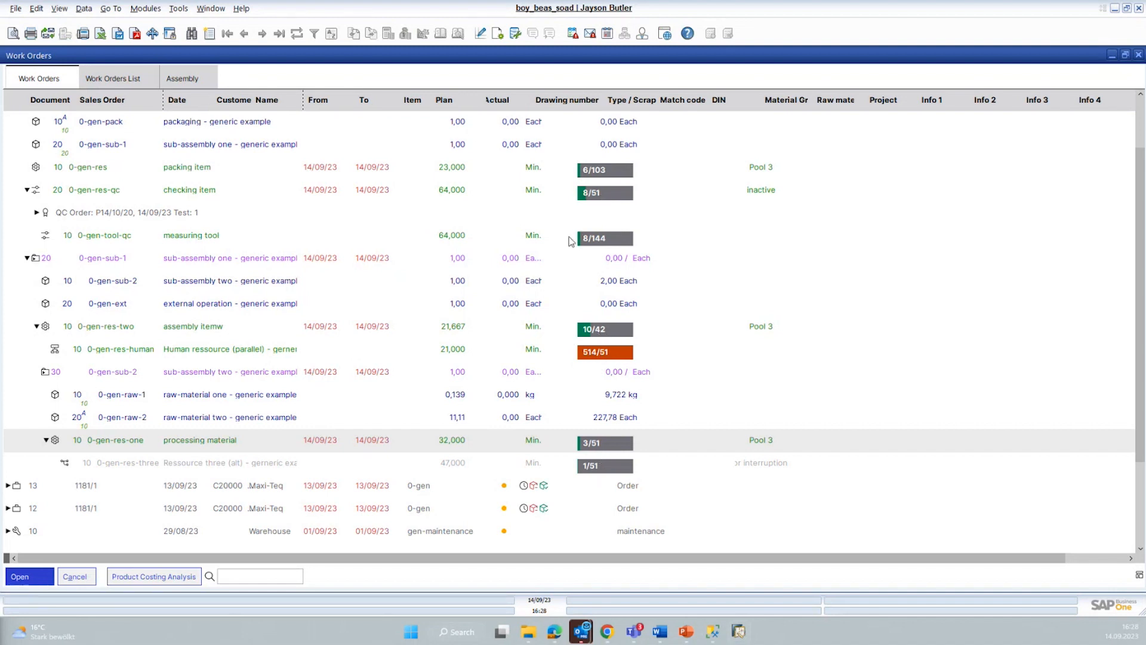
scroll(466, 391, up, 2)
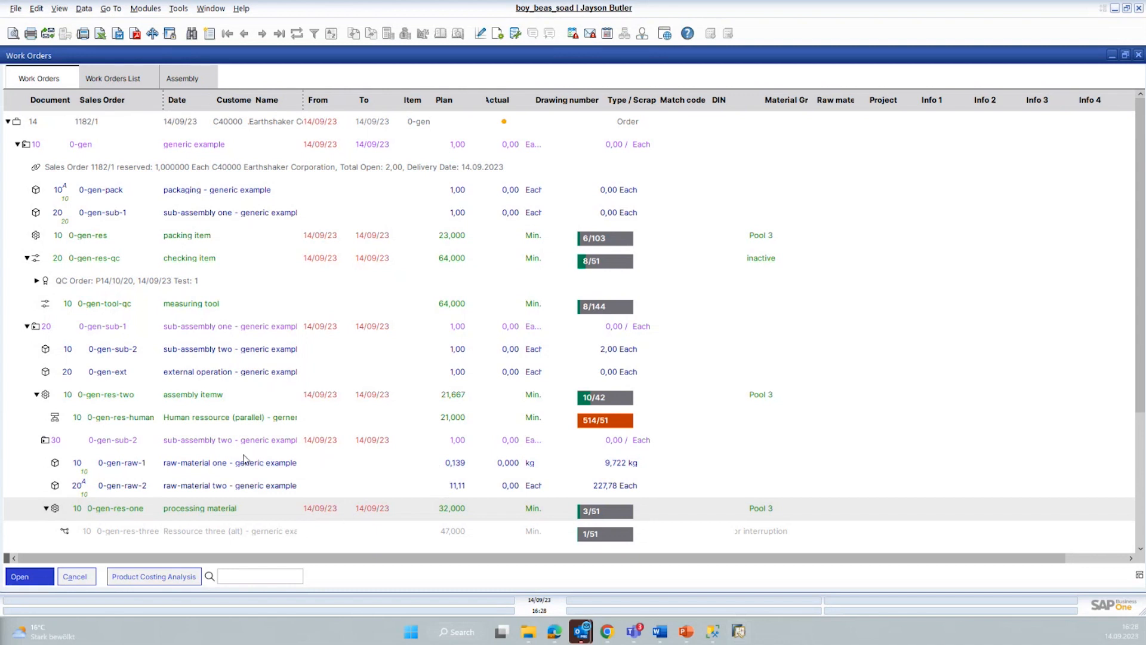
scroll(216, 456, down, 1)
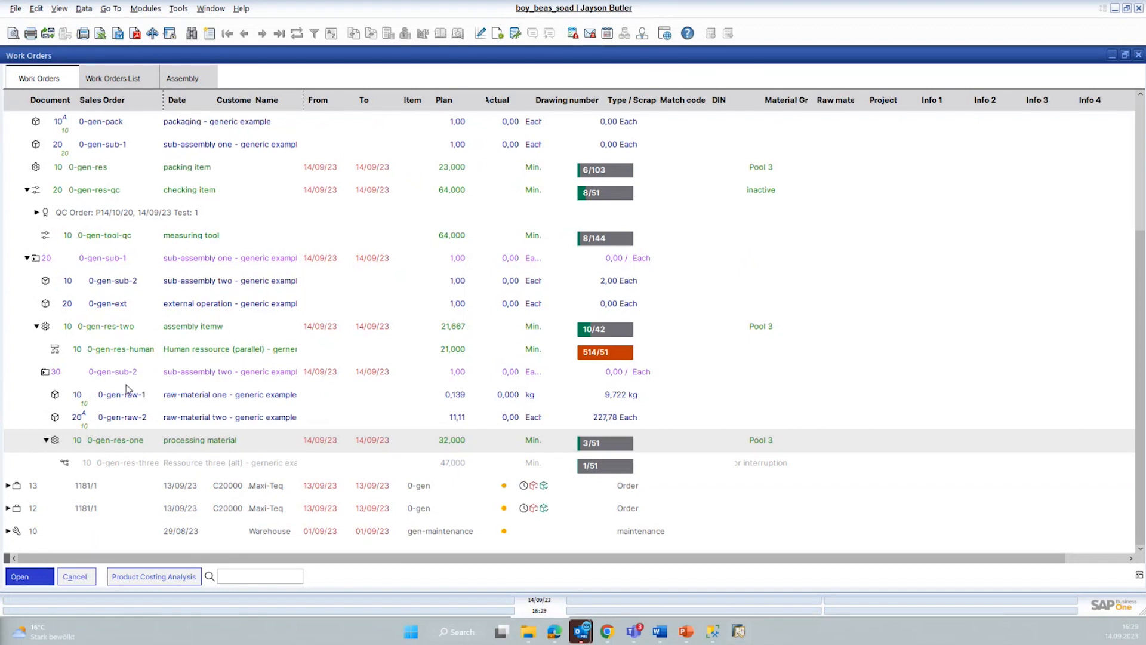
scroll(126, 390, up, 1)
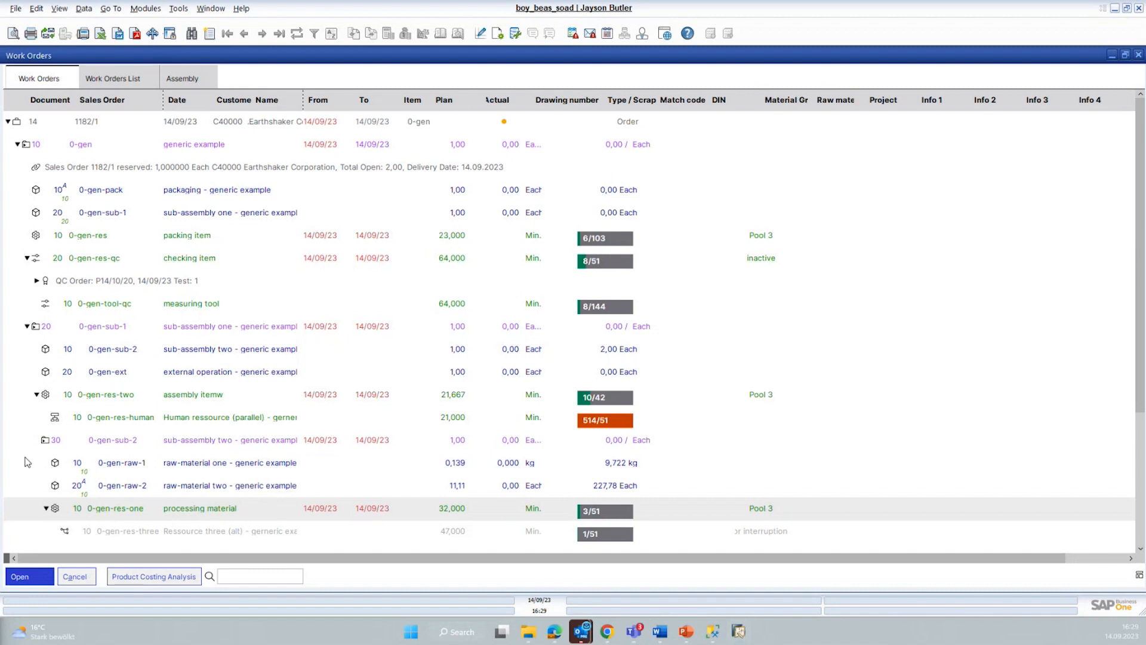
Step: Create a time receipt for operation 10 on 0-gen-res-one in work order 14, selecting the employee and a duration of 35 minutes
scroll(58, 473, down, 1)
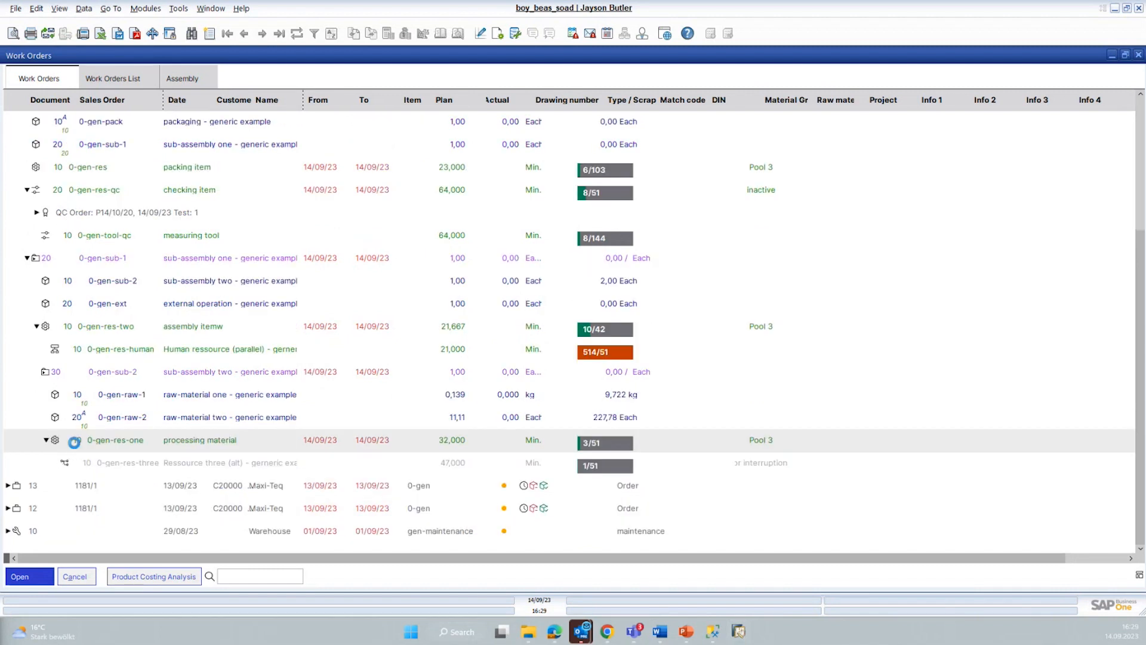
right_click(74, 445)
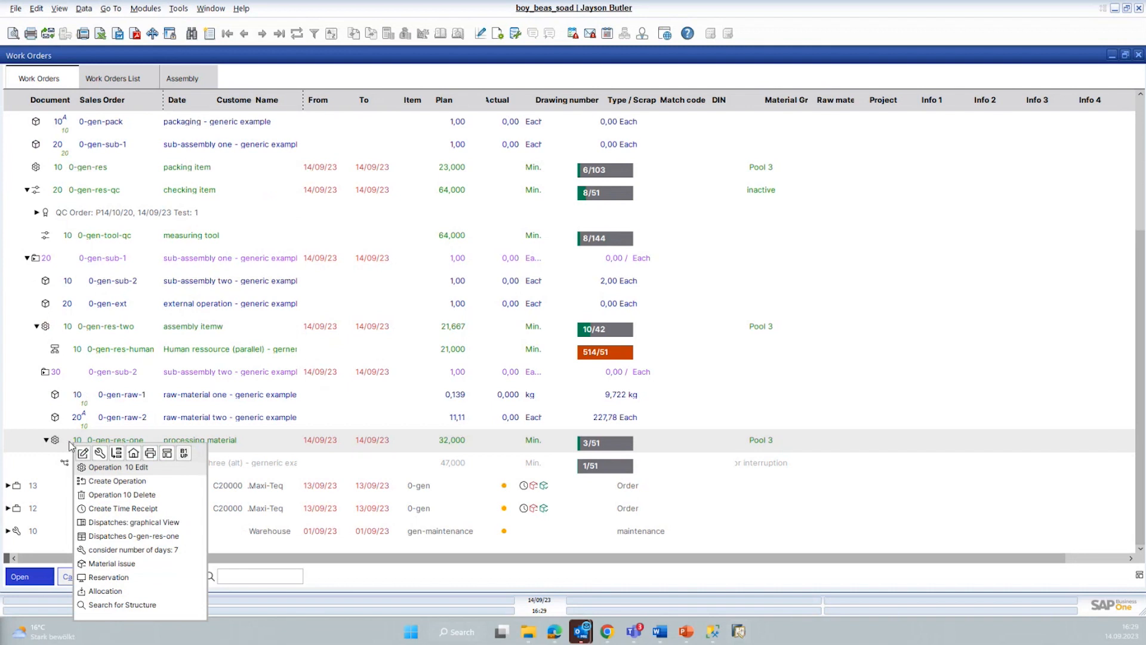
click(99, 509)
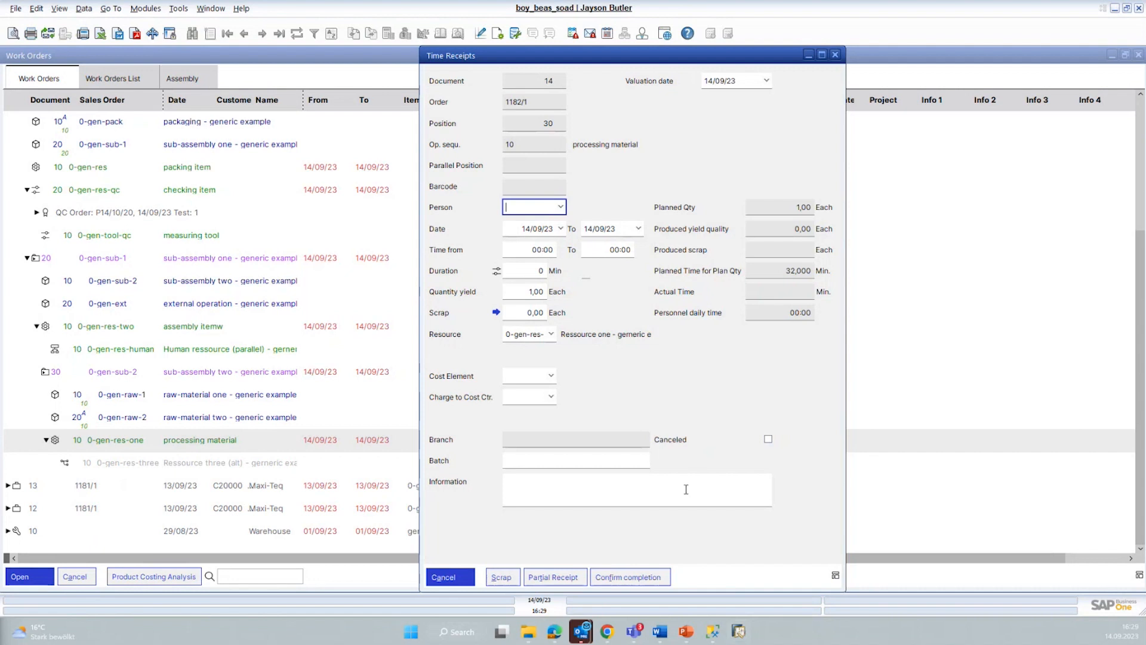
click(561, 207)
click(562, 218)
click(547, 246)
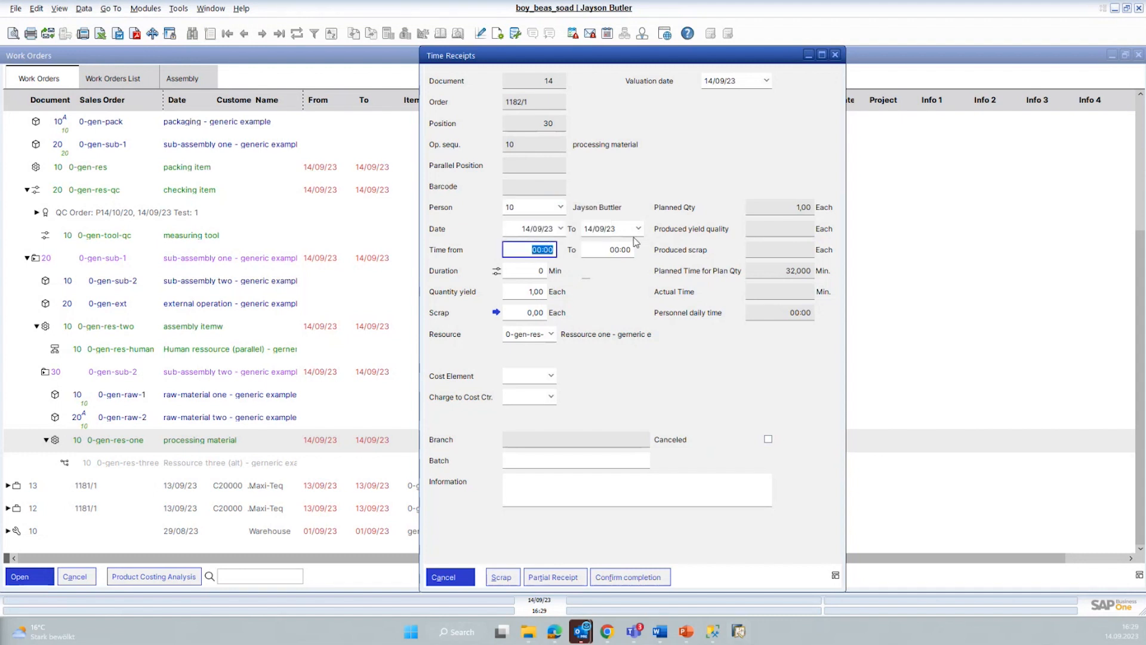
click(525, 273)
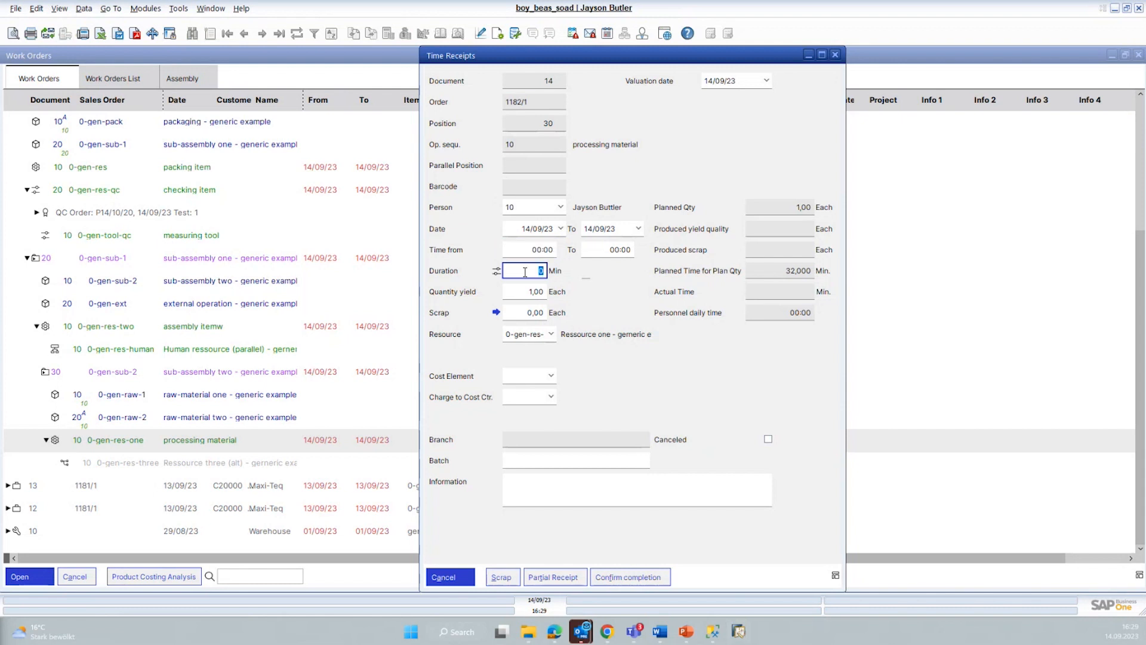
text(35)
key(Tab)
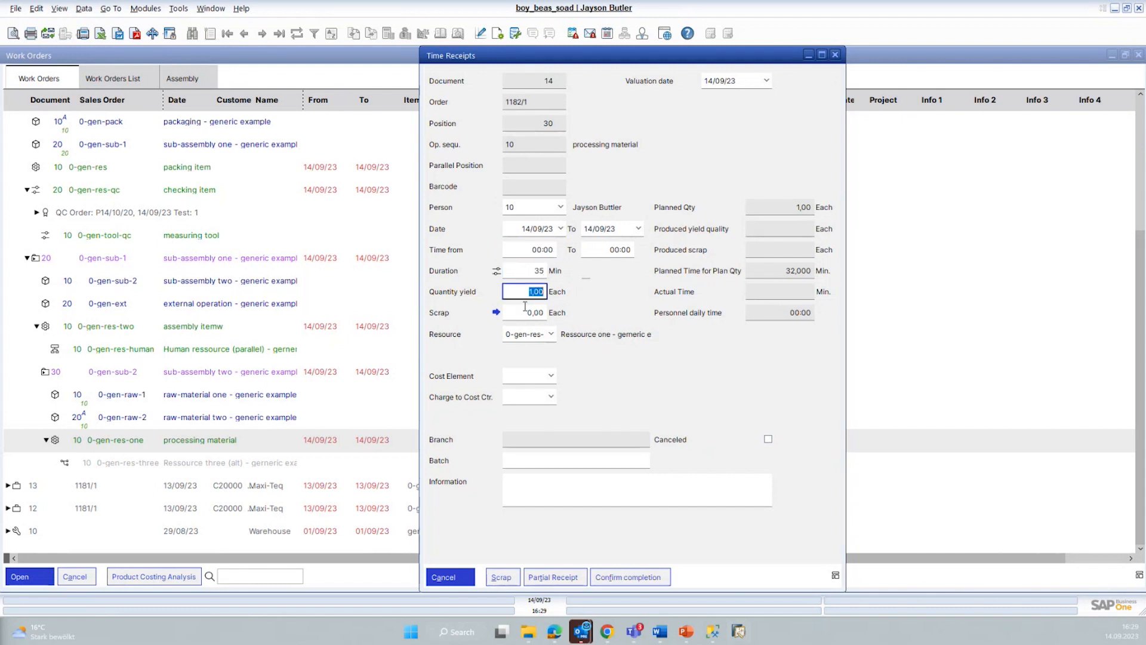
click(520, 313)
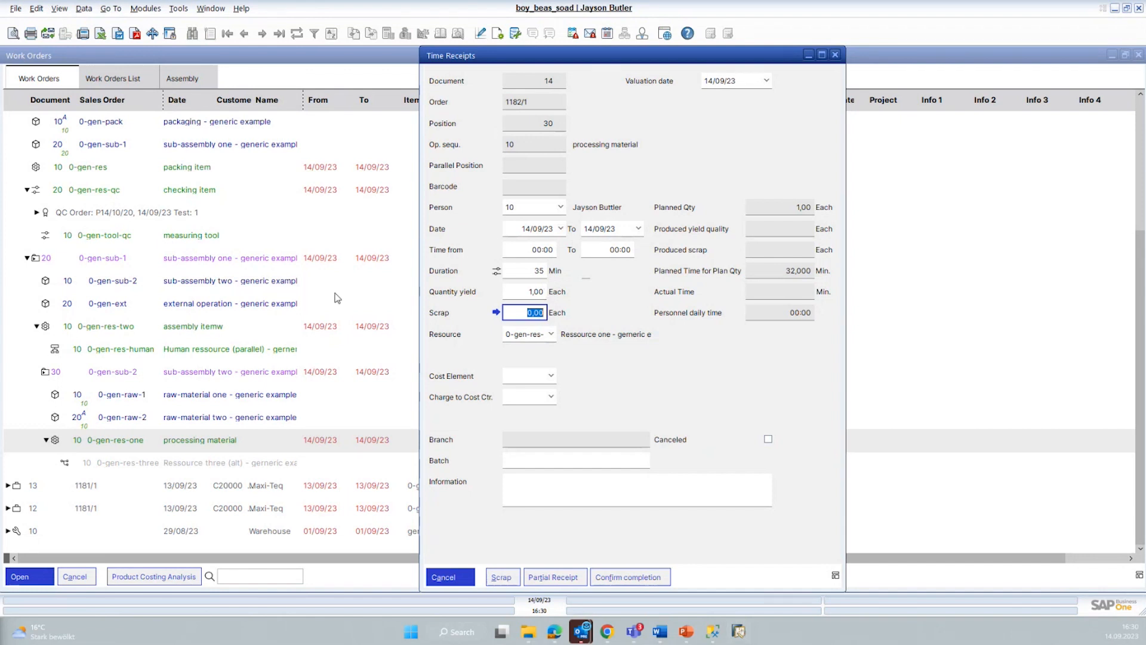
Step: Confirm completion of the operation 10 time receipt and issue all raw materials, 0-gen-raw-1 and 0-gen-raw-2, posting the selected quantities
click(633, 582)
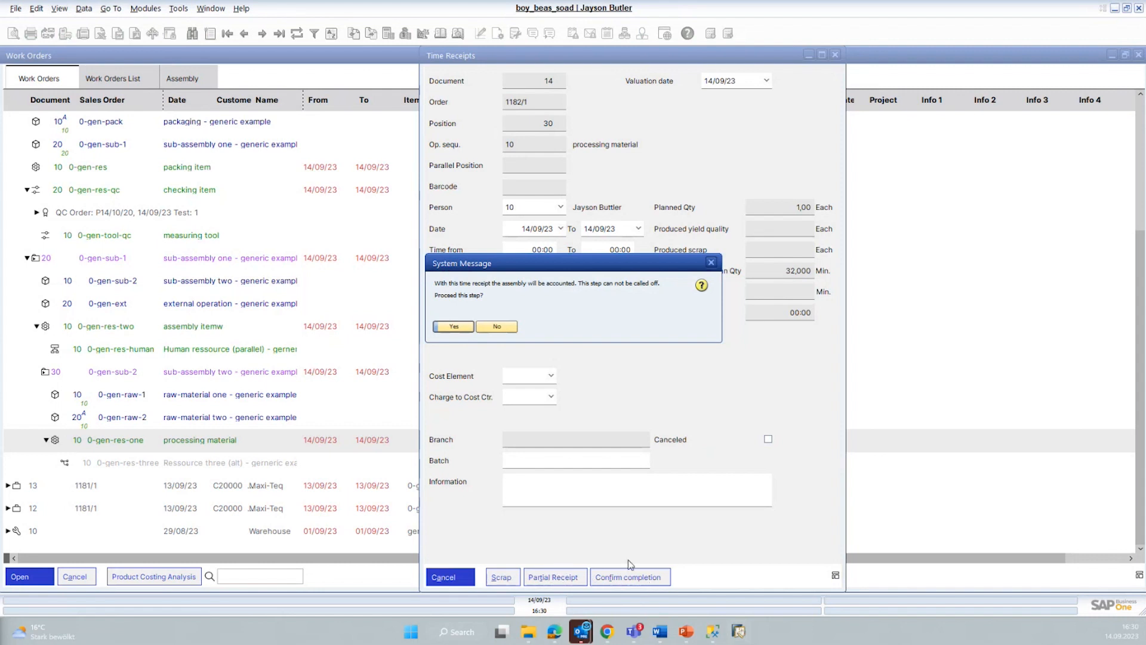
click(454, 326)
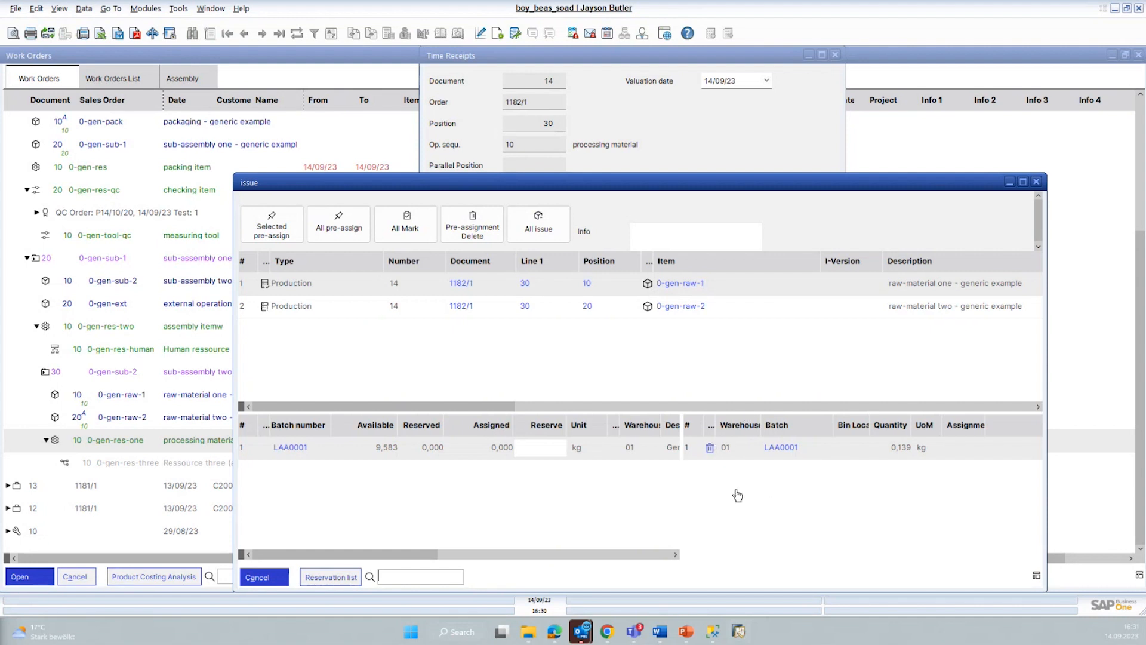
click(351, 313)
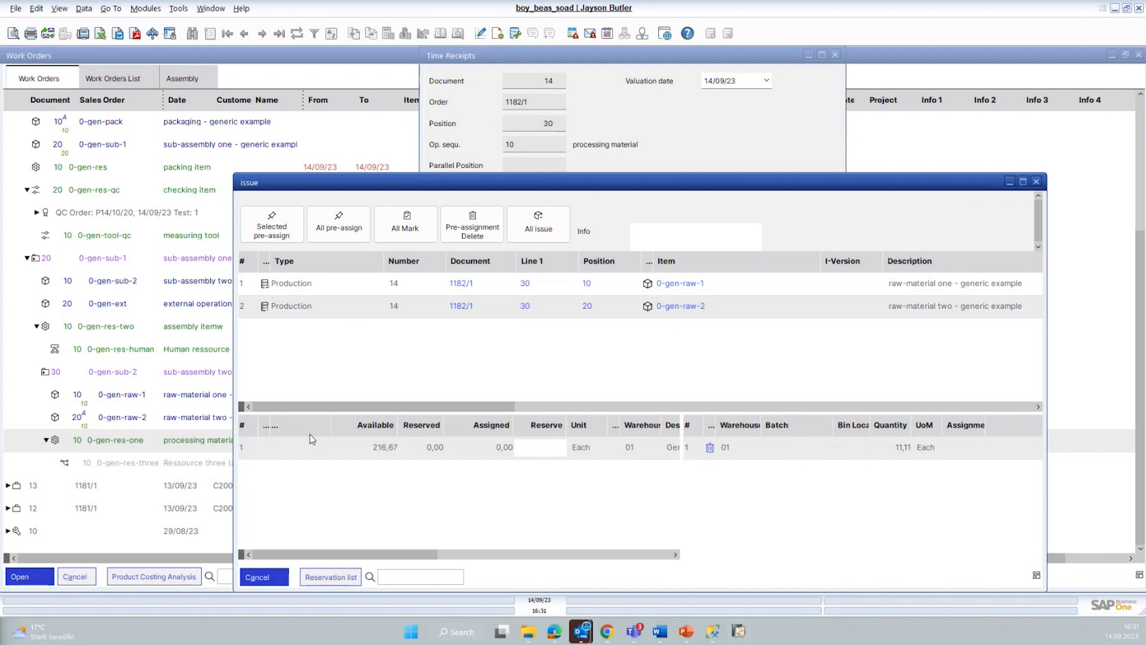
click(345, 286)
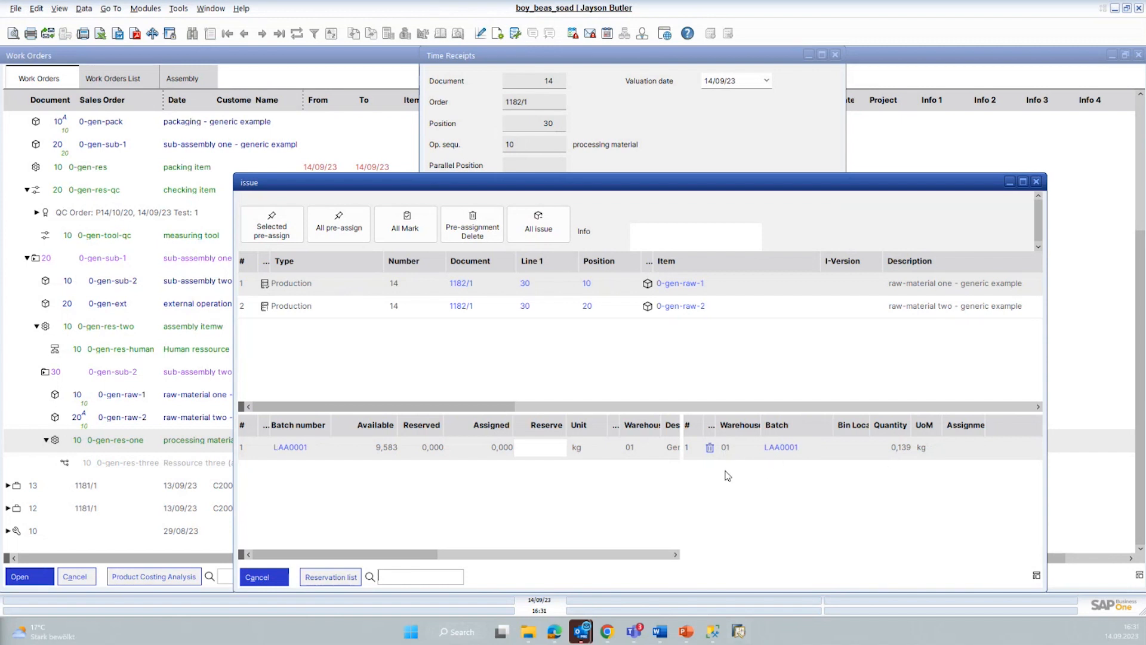
click(541, 222)
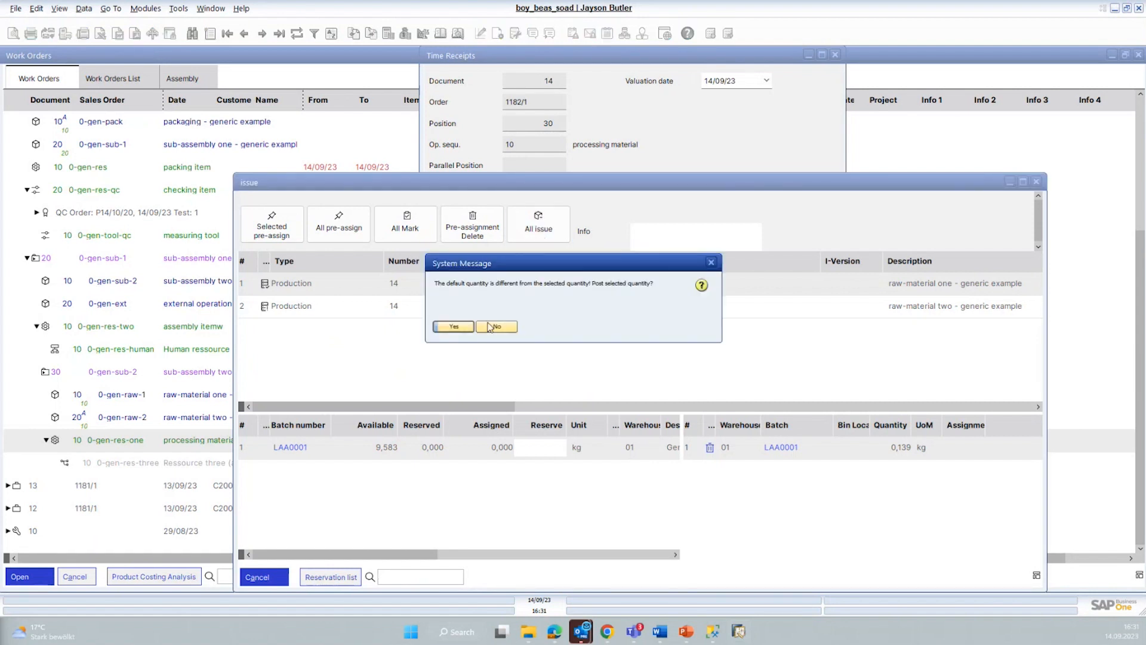
click(455, 327)
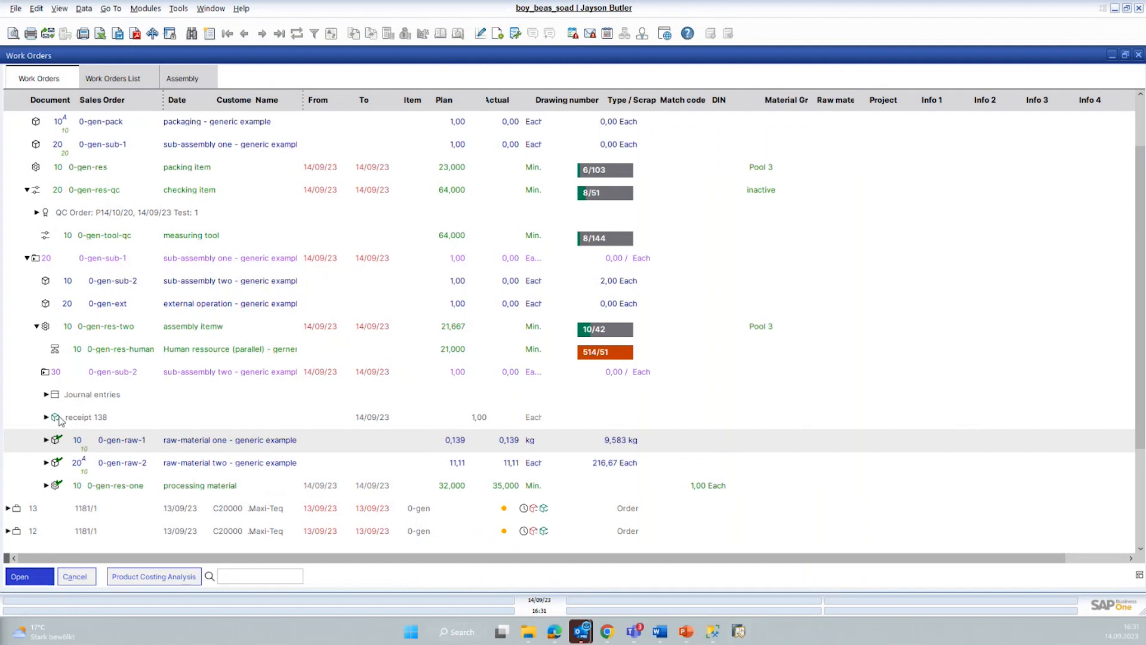
Step: Examine the 0-gen-raw-2 issue, 0-gen-res-one time receipt and journal entries under 0-gen-sub-2, then collapse that assembly
click(49, 468)
click(47, 464)
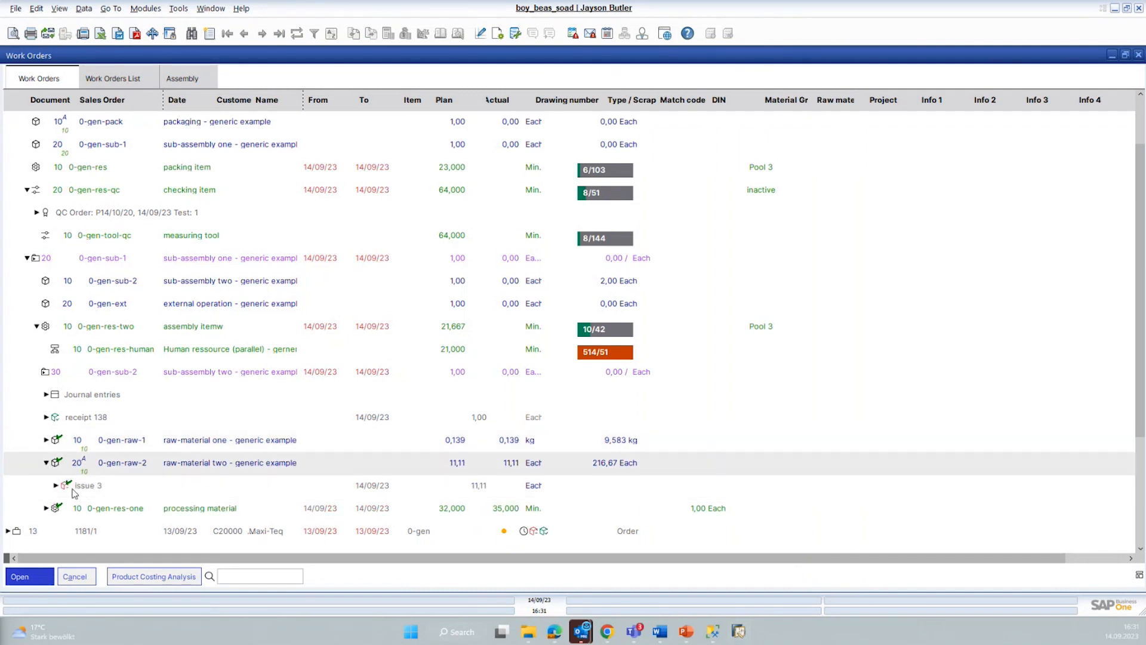
click(47, 509)
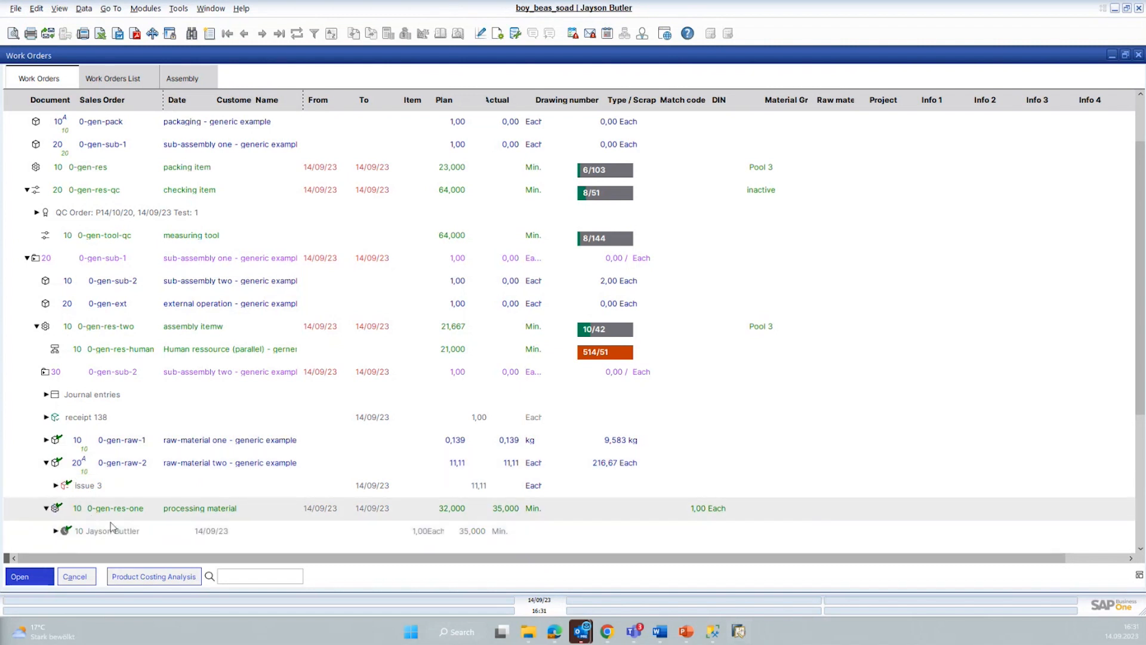
click(46, 395)
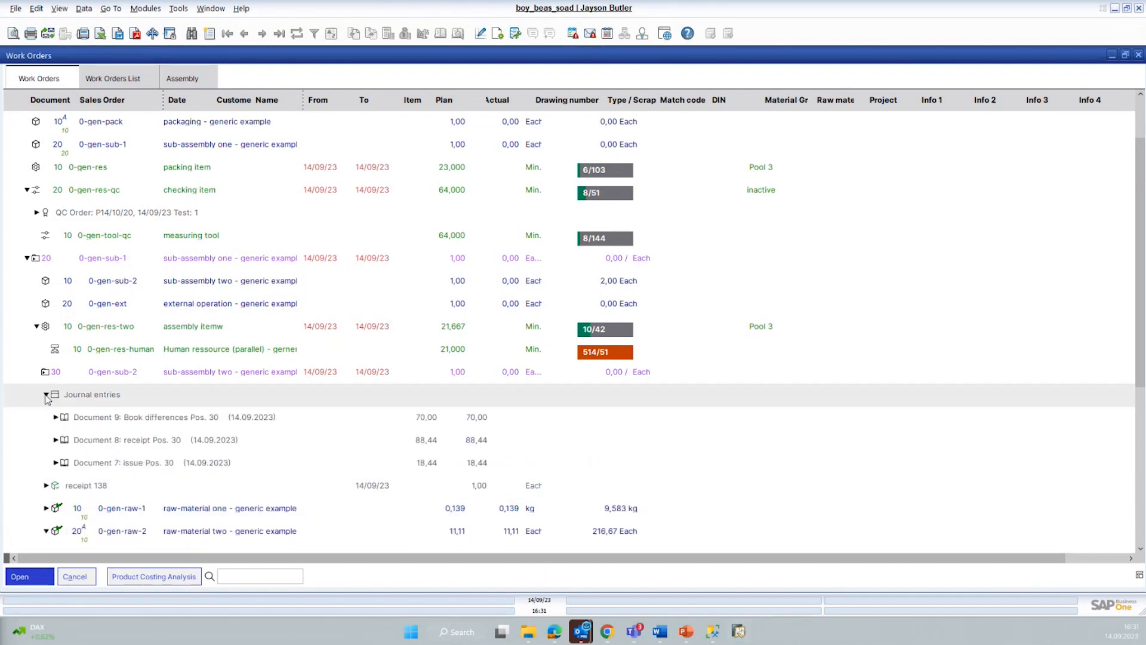
click(47, 395)
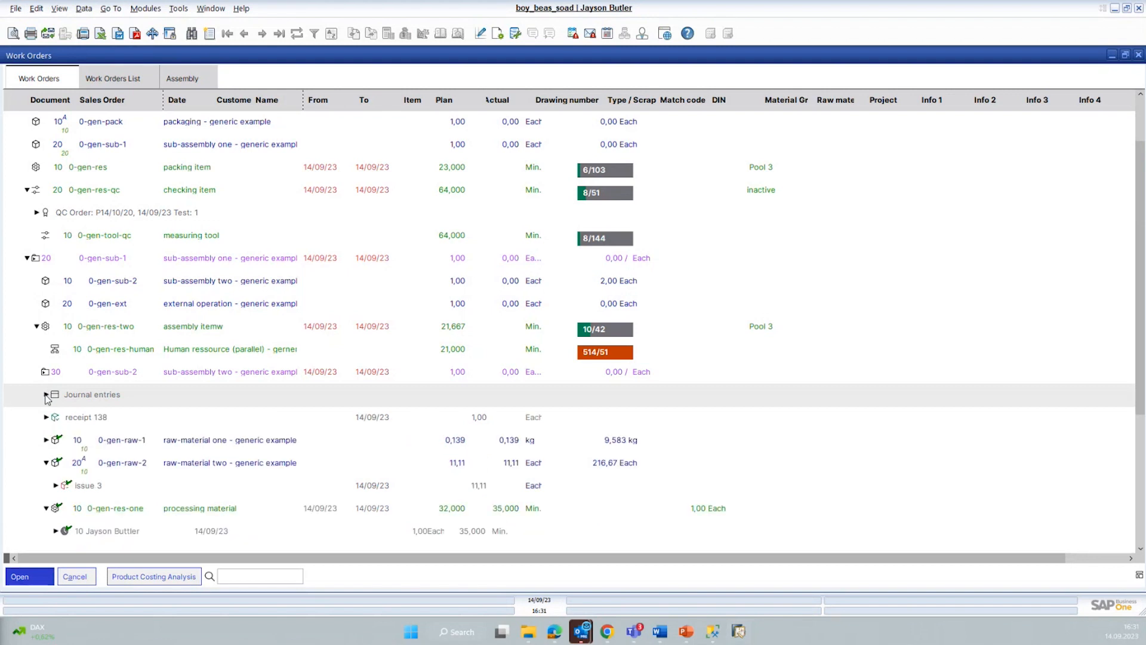
click(46, 509)
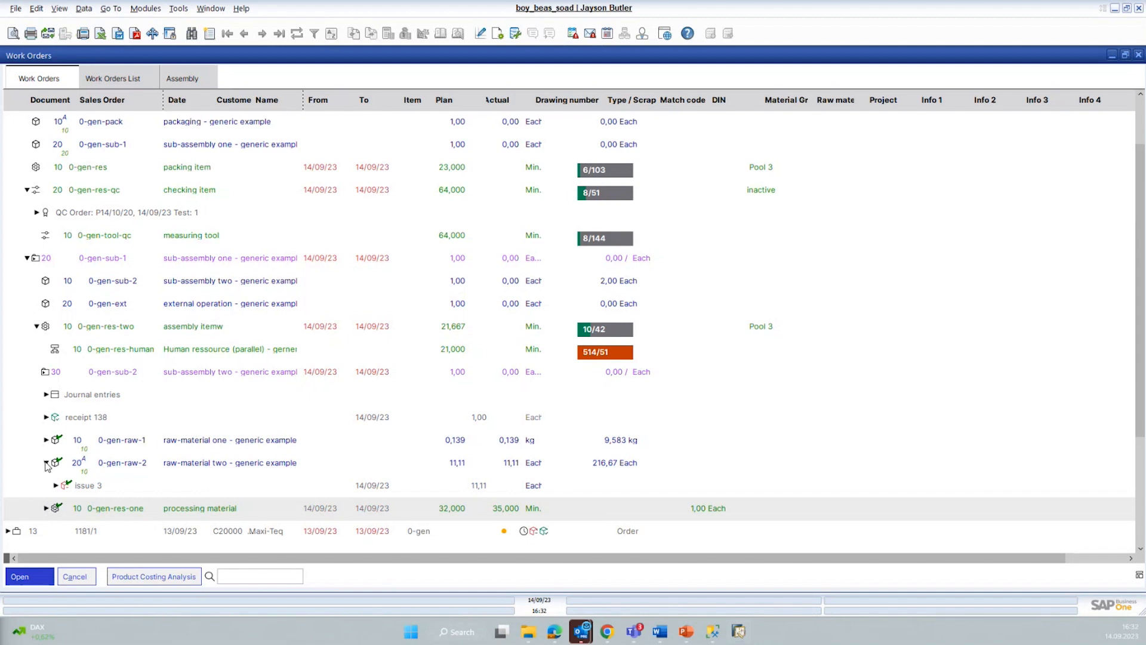
click(46, 373)
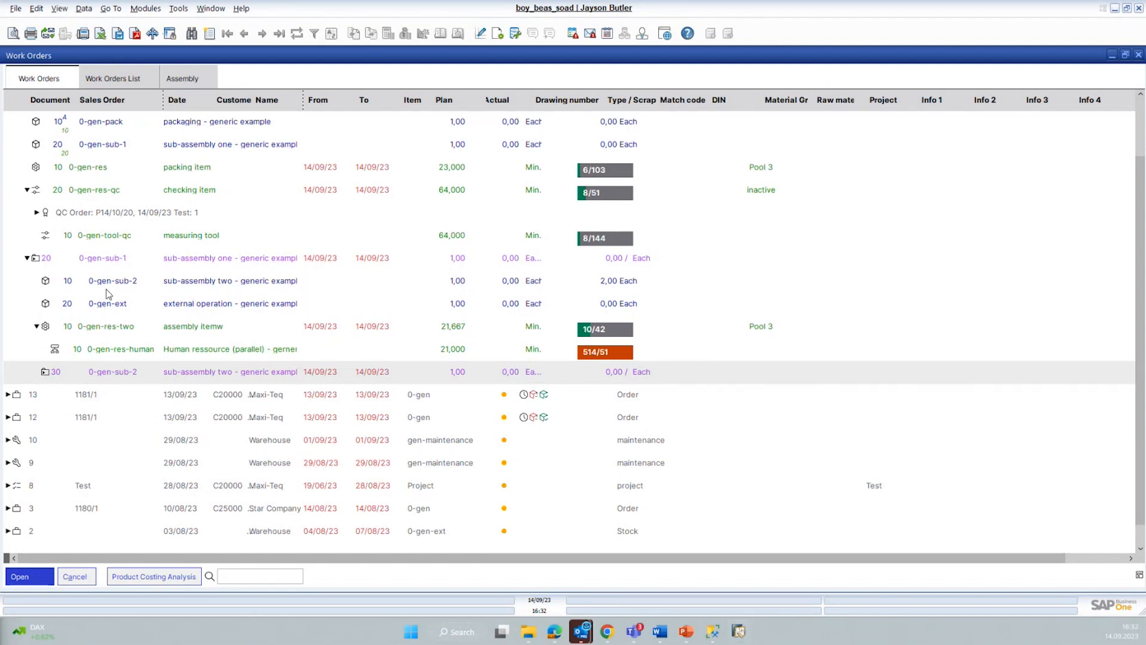
Step: Open the material issue for assembly 0-gen-sub-1 in work order 14
right_click(93, 264)
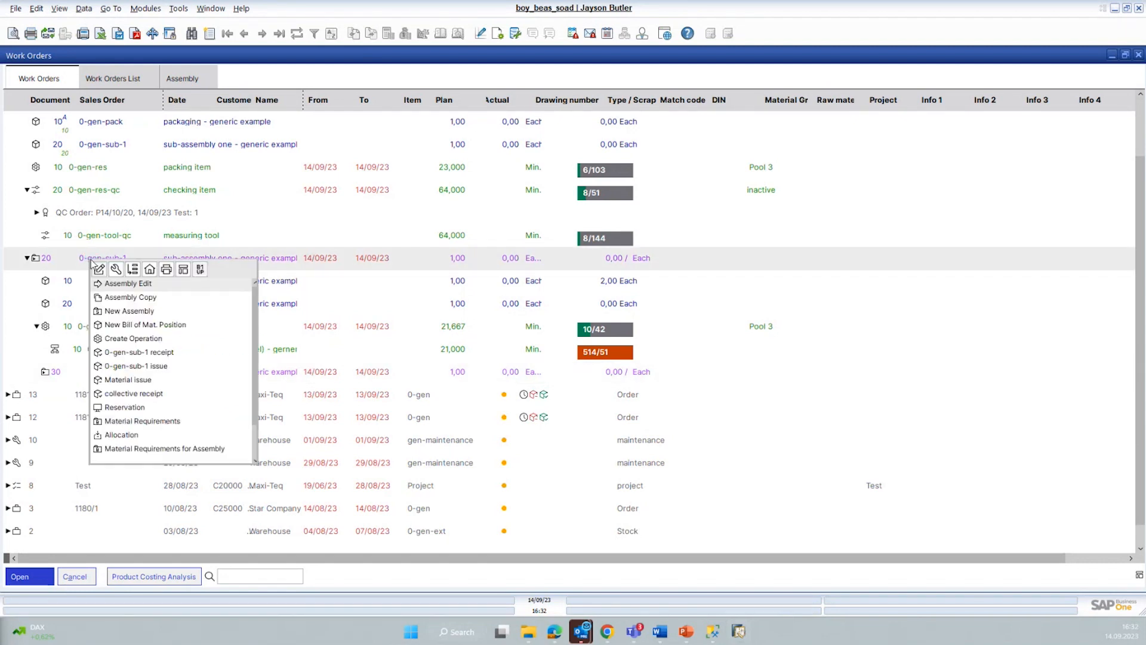
click(146, 326)
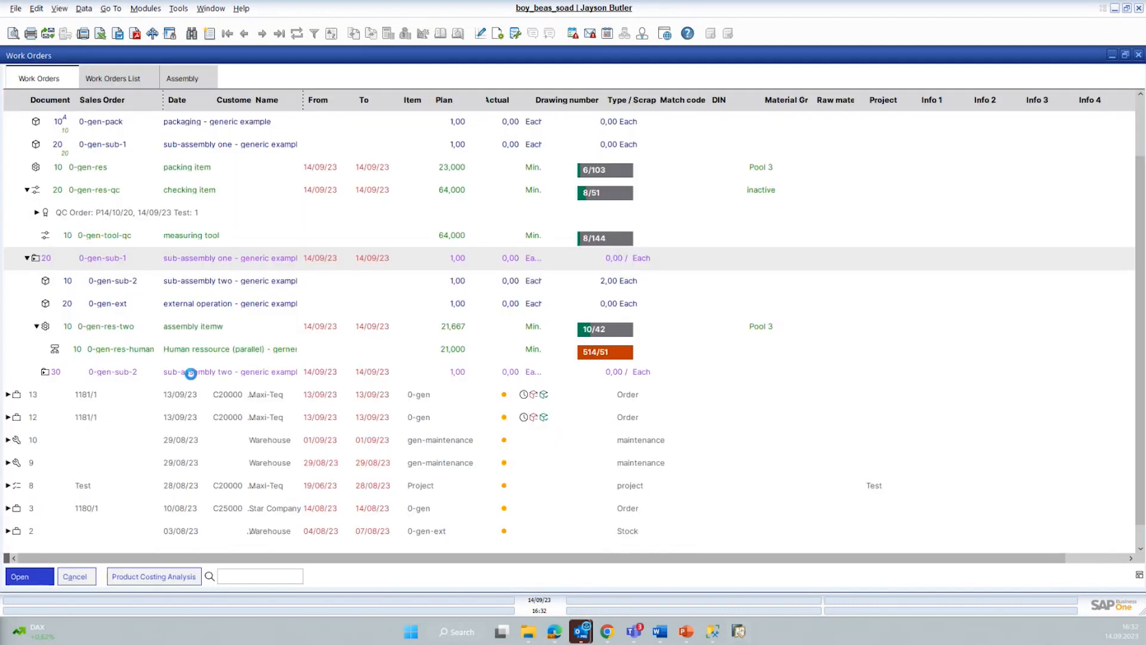